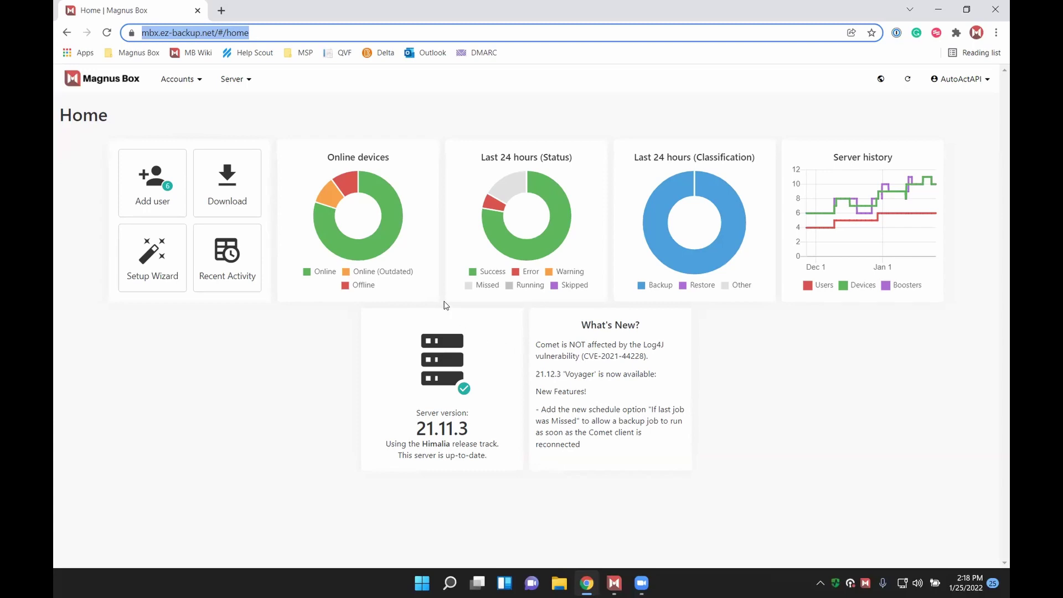
Toggle the Online series in the Online devices chart and inspect the outdated, missed and error segments of the status charts
{"action": "left_click", "coordinate": [335, 270]}
{"action": "left_click", "coordinate": [327, 273]}
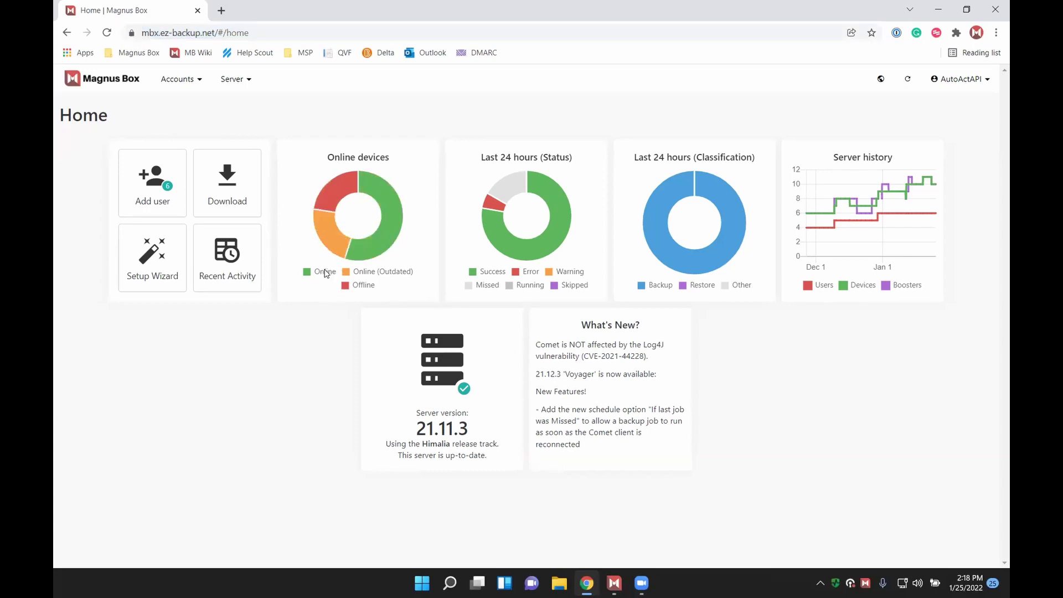
{"action": "left_click", "coordinate": [325, 273]}
{"action": "left_click", "coordinate": [326, 273]}
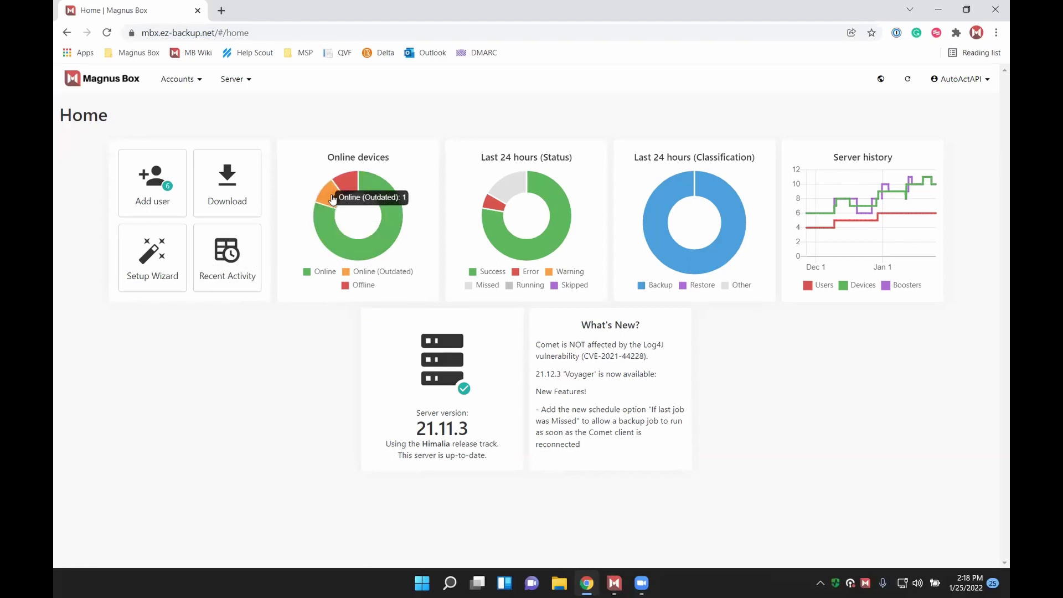
{"action": "mouse_move", "coordinate": [494, 212]}
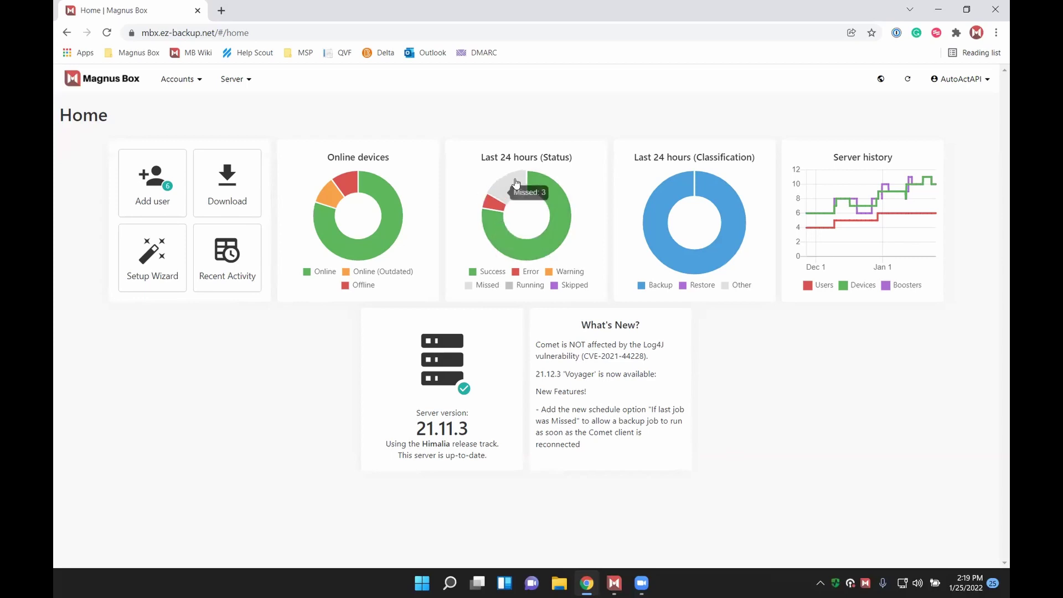
{"action": "mouse_move", "coordinate": [515, 186]}
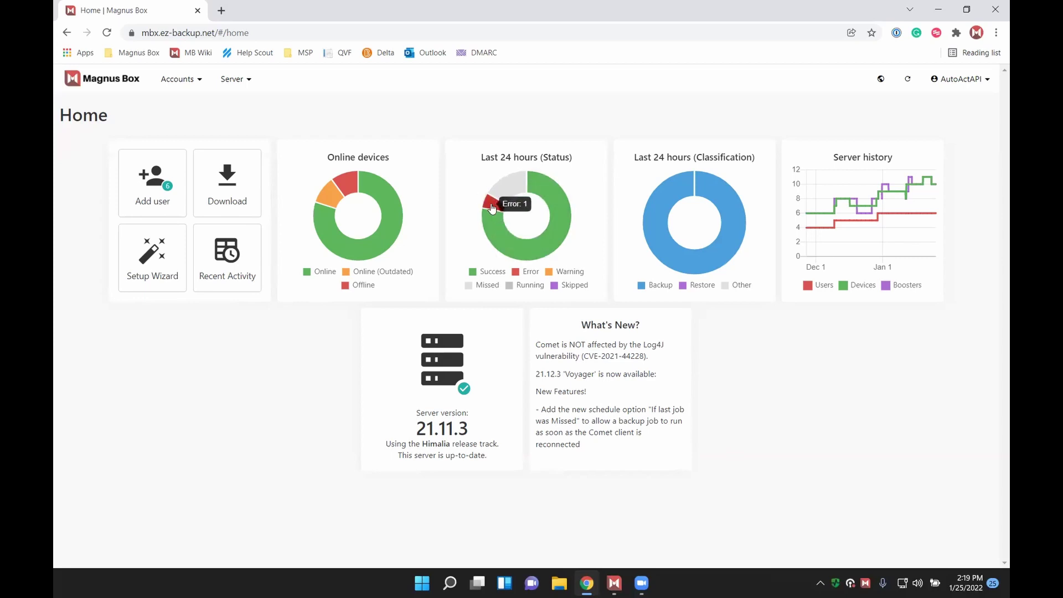
{"action": "mouse_move", "coordinate": [497, 241]}
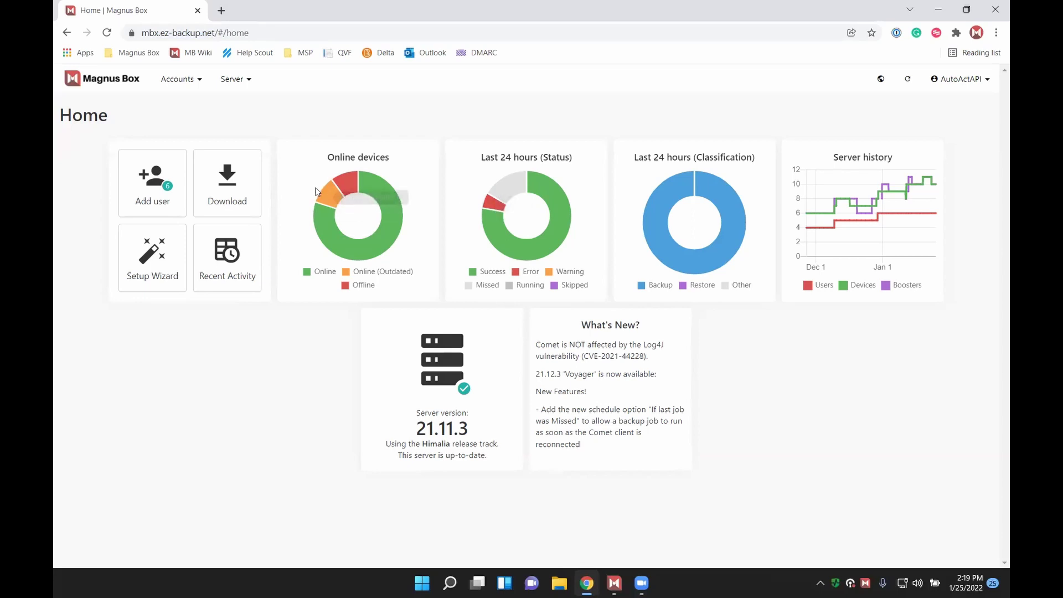
Open the Recent Activity report and review the backup job history on both pages of the list
{"action": "left_click", "coordinate": [233, 268]}
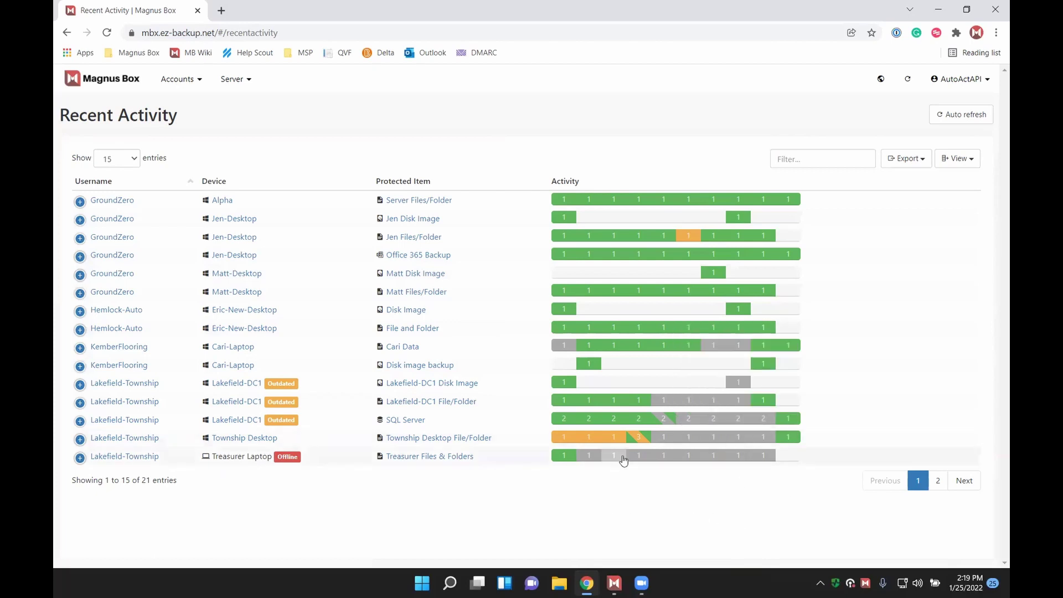
{"action": "mouse_move", "coordinate": [618, 438]}
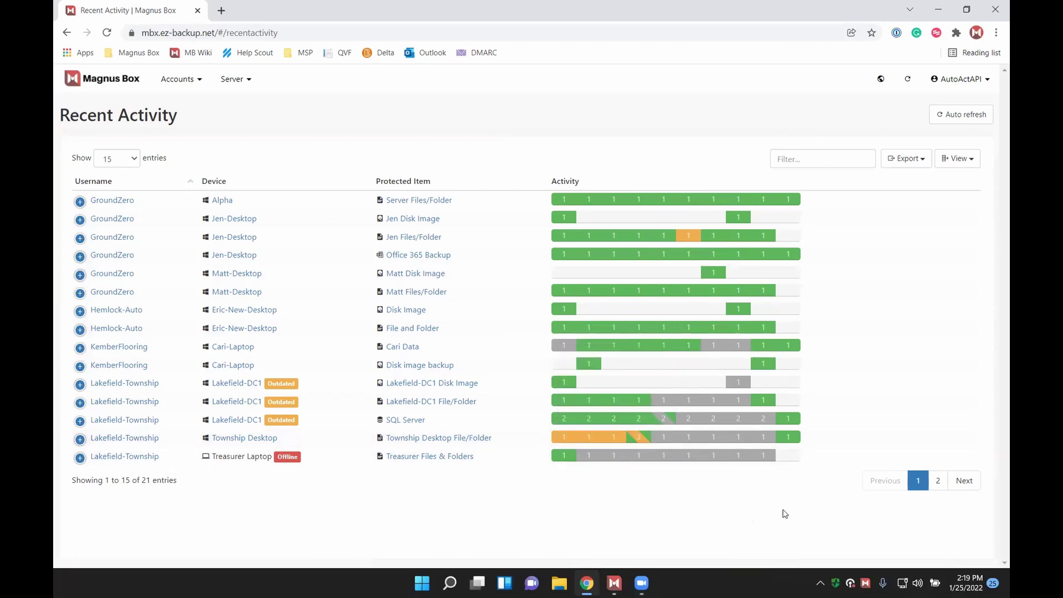
{"action": "left_click", "coordinate": [963, 481]}
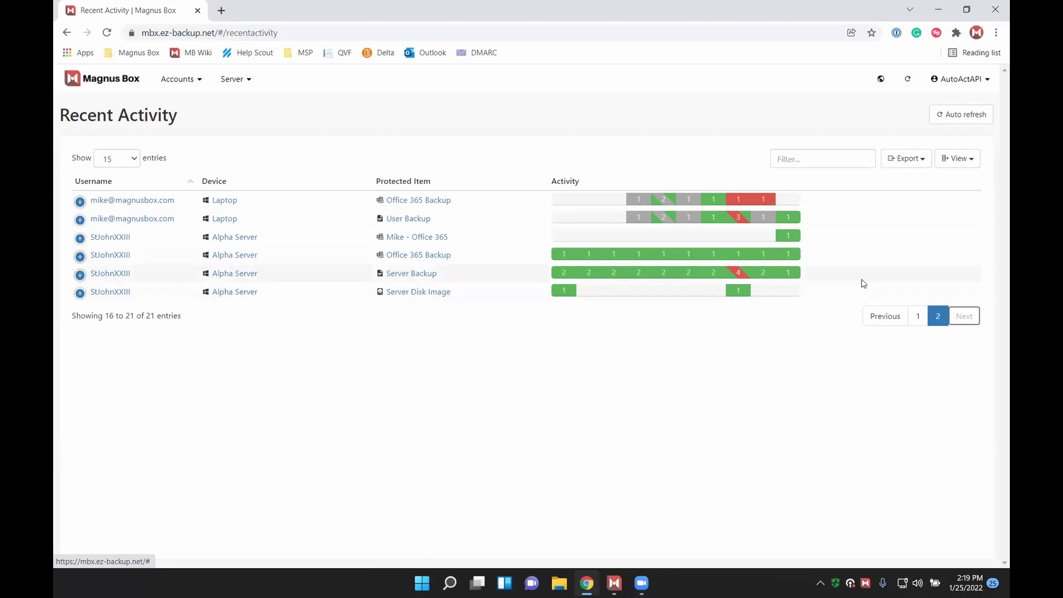
{"action": "left_click", "coordinate": [890, 320]}
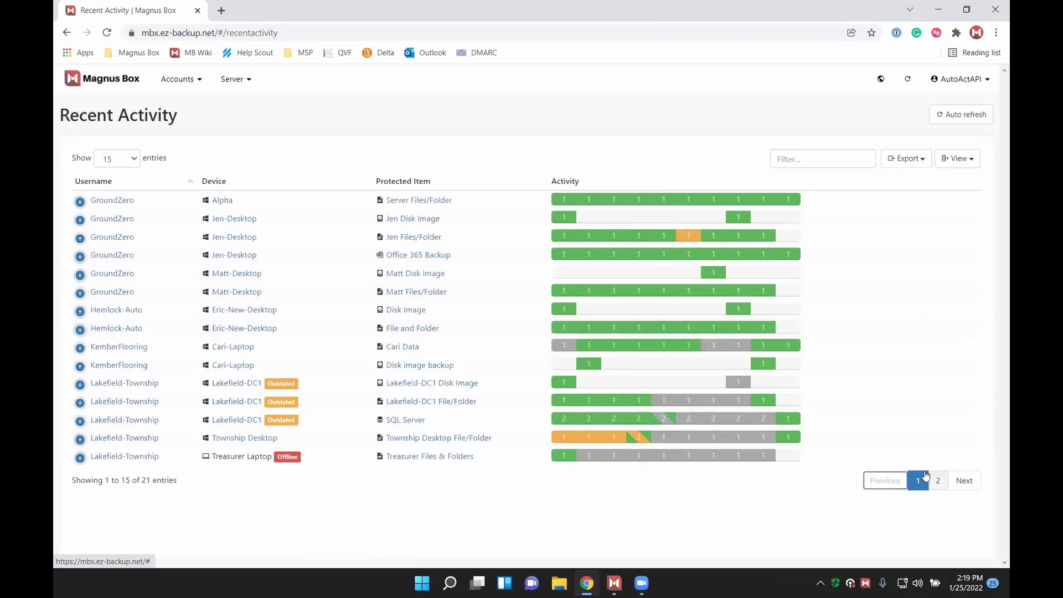
{"action": "left_click", "coordinate": [963, 481]}
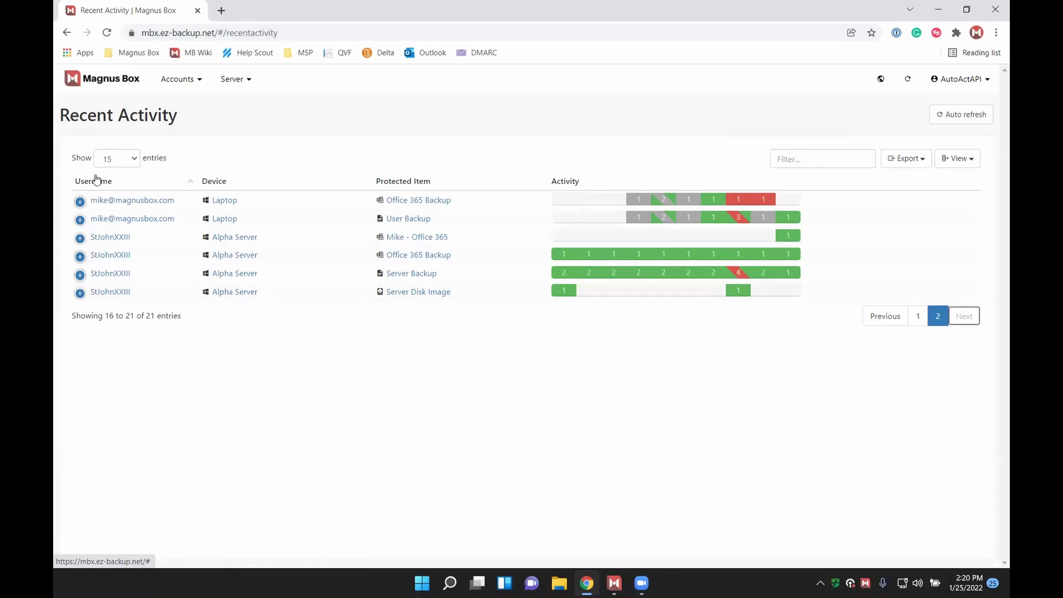
Expand the Laptop's User Backup entry and view the remote actions available for the Laptop device
{"action": "left_click_drag", "start_coordinate": [176, 218], "coordinate": [80, 219]}
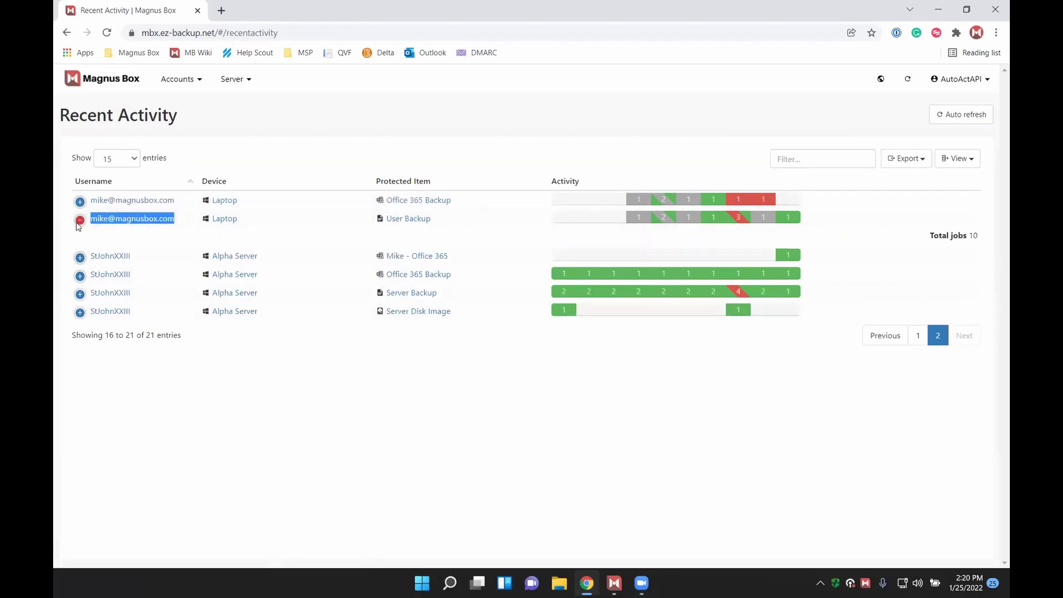
{"action": "left_click", "coordinate": [247, 226]}
{"action": "left_click_drag", "start_coordinate": [246, 226], "coordinate": [207, 222]}
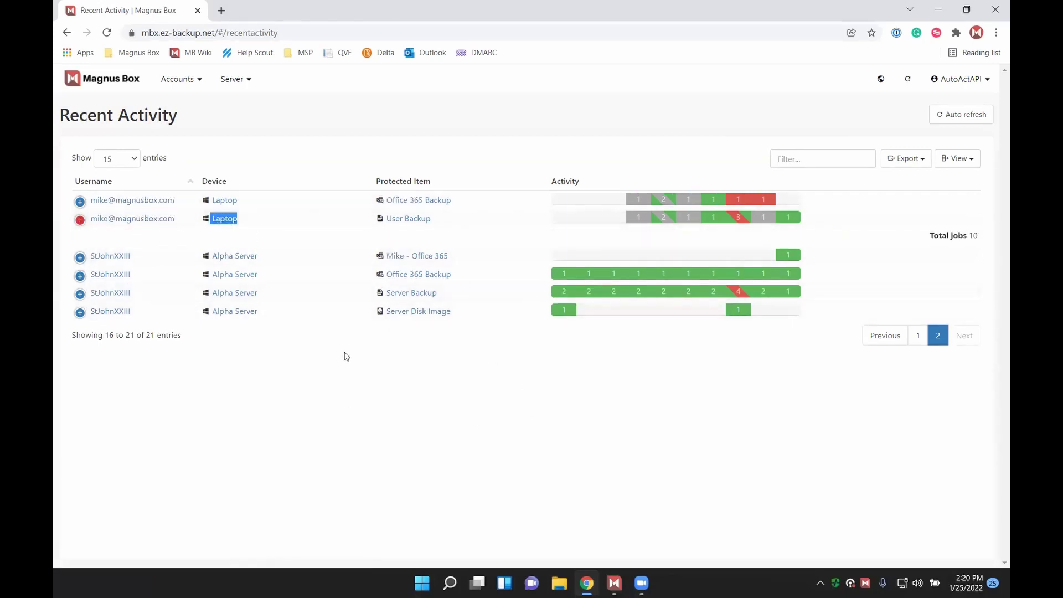
{"action": "left_click", "coordinate": [235, 224]}
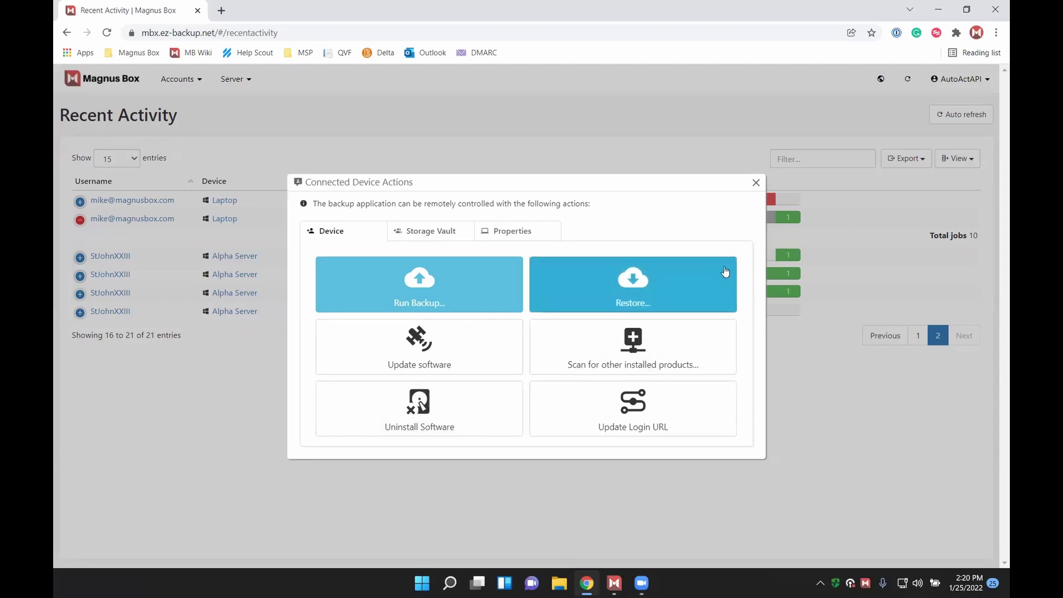
{"action": "left_click", "coordinate": [755, 184]}
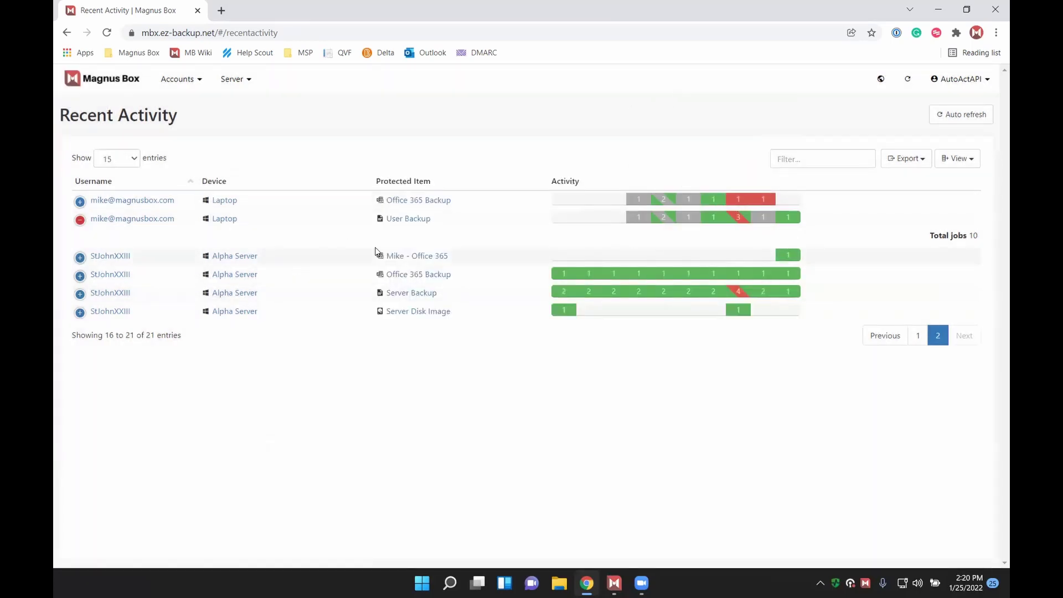
Review the included folders of the Laptop's User Backup protected item and compare them with the desktop Magnus Box client
{"action": "left_click", "coordinate": [421, 221]}
{"action": "left_click", "coordinate": [741, 176]}
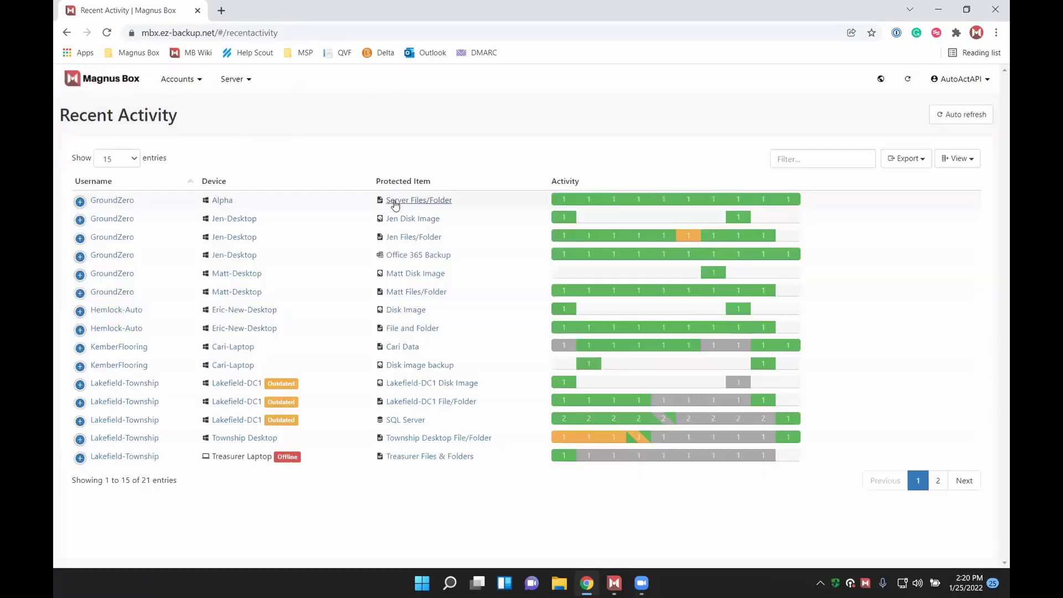
{"action": "left_click", "coordinate": [963, 481]}
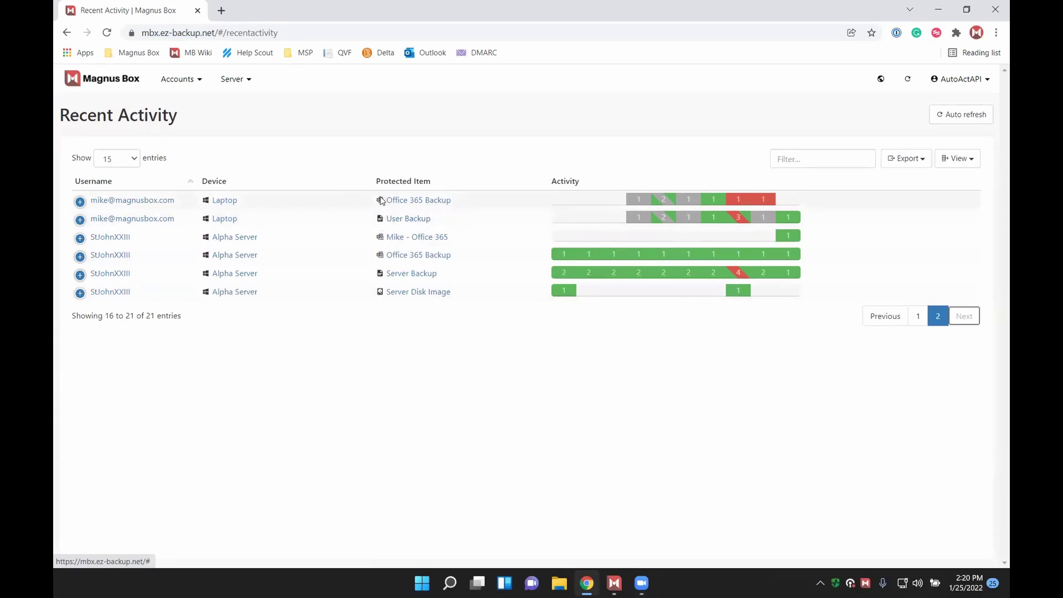
{"action": "left_click", "coordinate": [406, 219]}
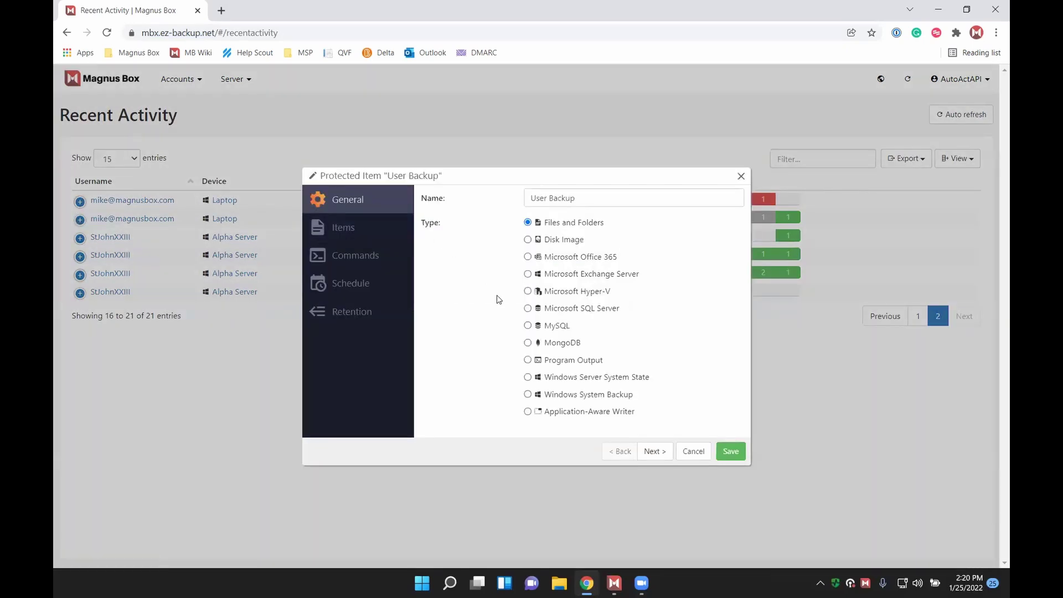
{"action": "left_click", "coordinate": [342, 224]}
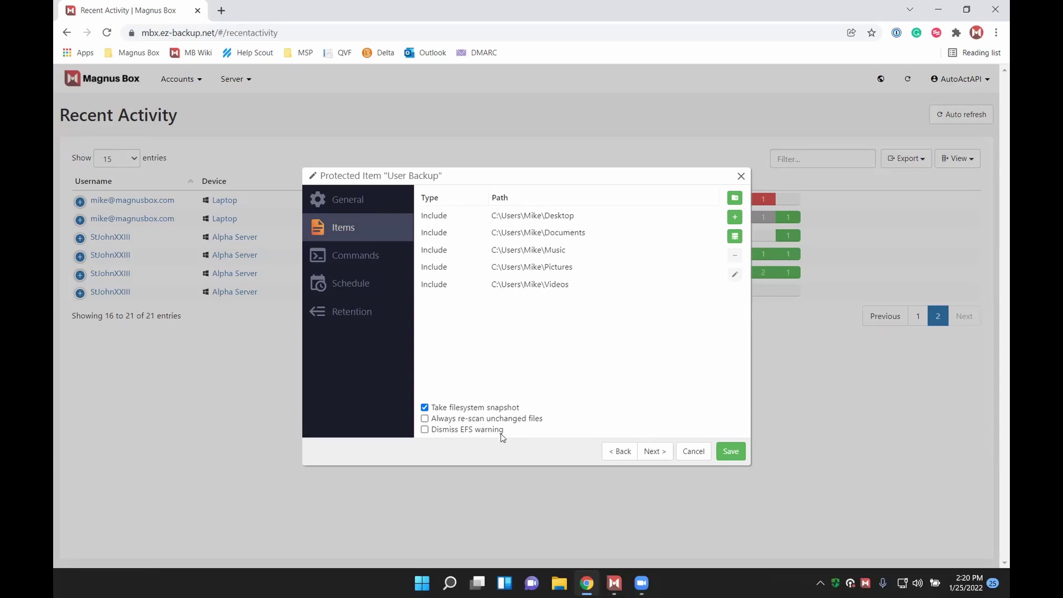
{"action": "left_click", "coordinate": [614, 583]}
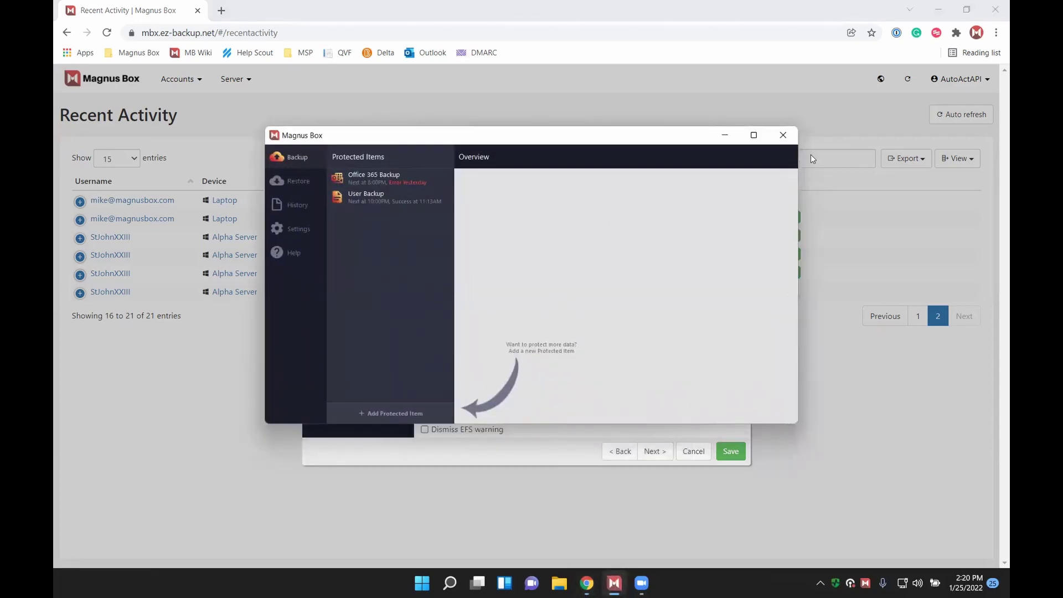
{"action": "left_click", "coordinate": [723, 136]}
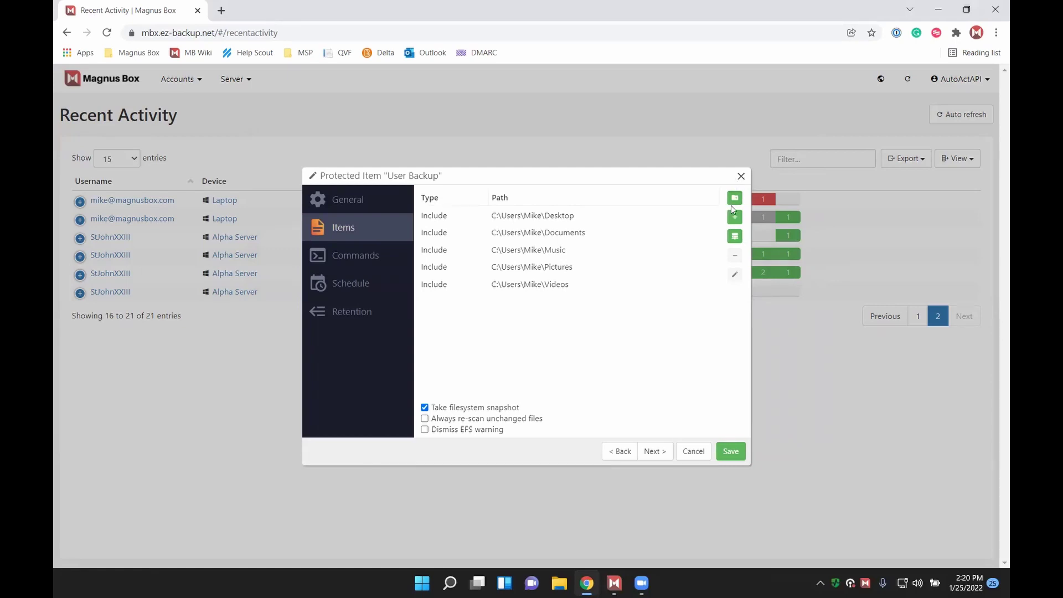
{"action": "left_click", "coordinate": [740, 177]}
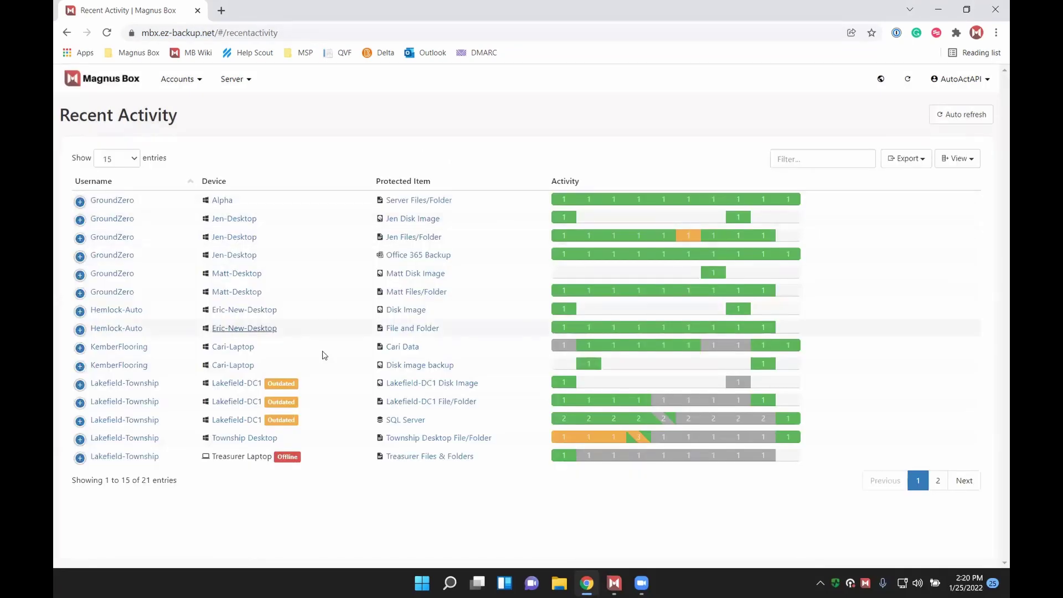
Open the protected items of the Laptop's user account and arrange the browser side by side with the desktop Magnus Box client
{"action": "left_click", "coordinate": [964, 480]}
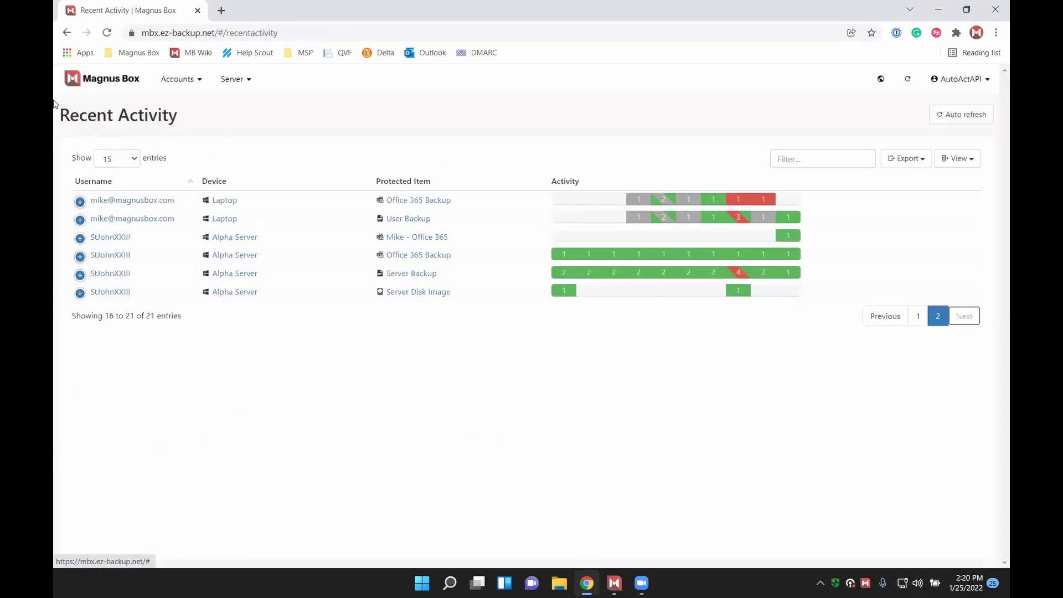
{"action": "left_click", "coordinate": [131, 204]}
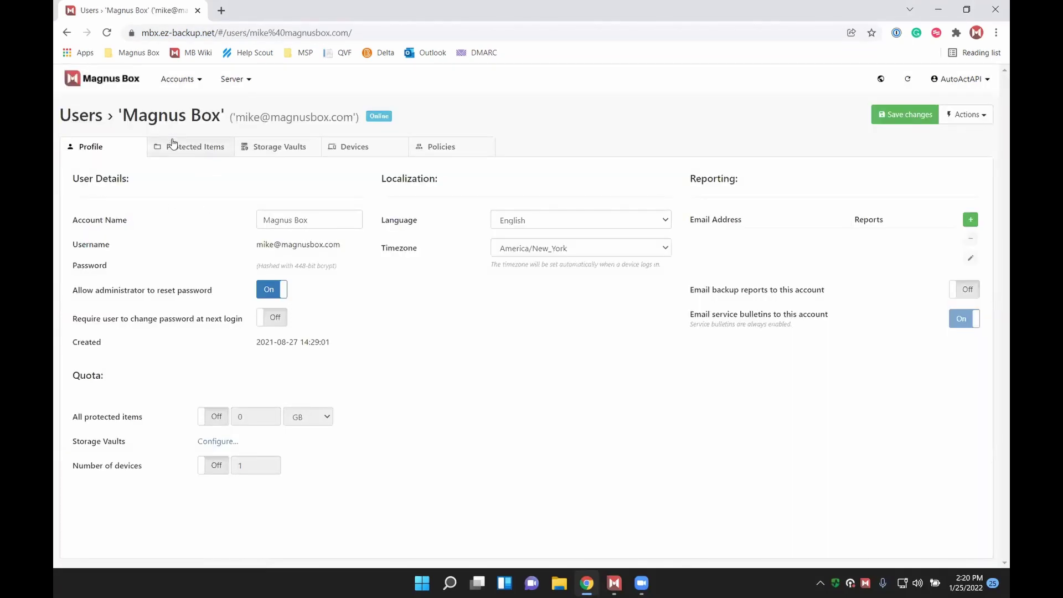
{"action": "left_click", "coordinate": [172, 145]}
{"action": "key", "text": "super+Left"}
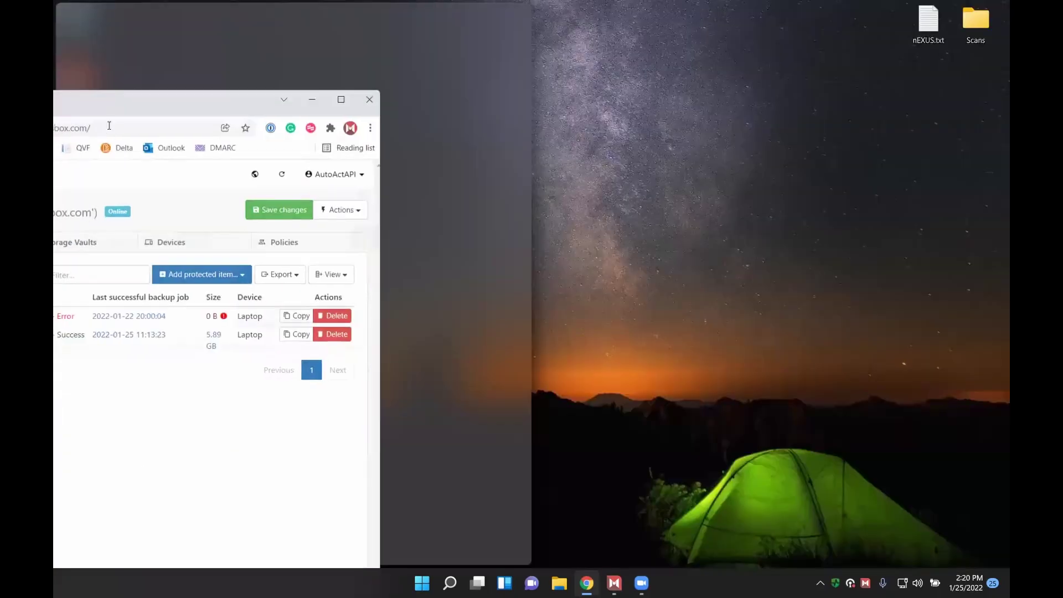
{"action": "left_click", "coordinate": [660, 341]}
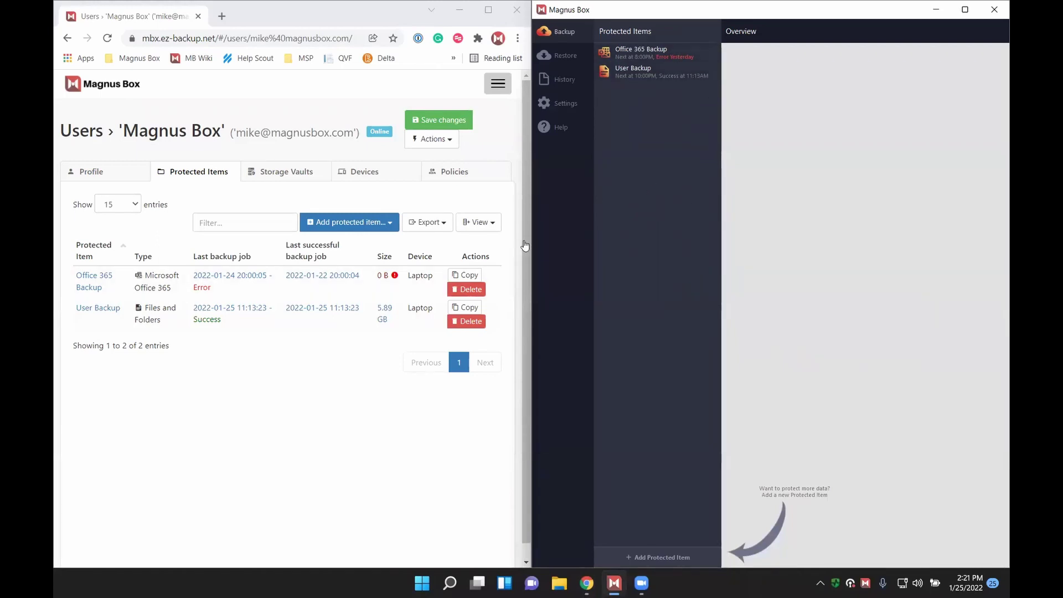
Copy the User Backup protected item and paste it onto the Laptop device
{"action": "left_click", "coordinate": [471, 312]}
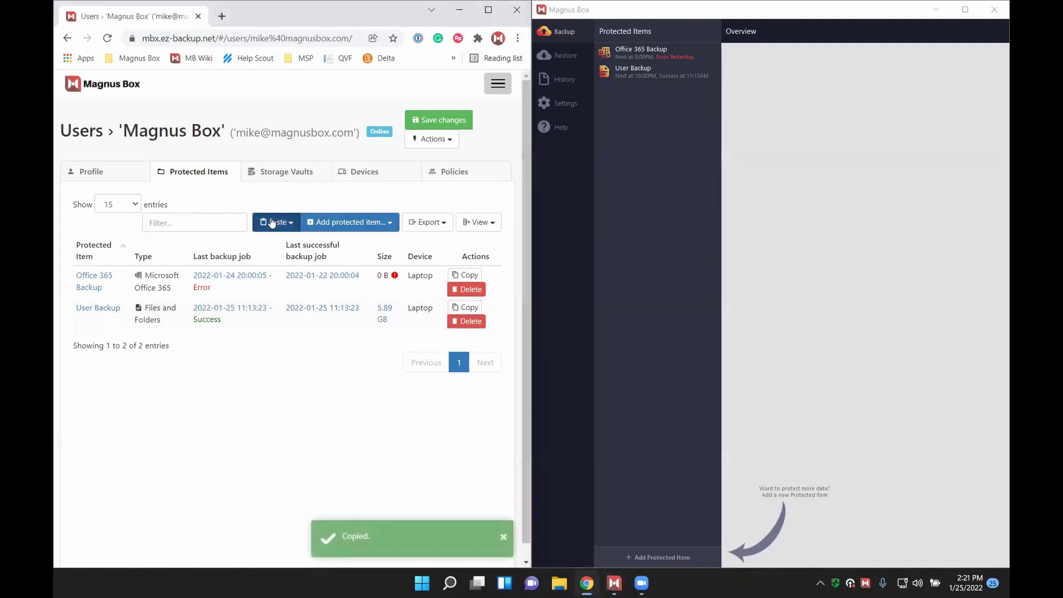
{"action": "left_click", "coordinate": [272, 222]}
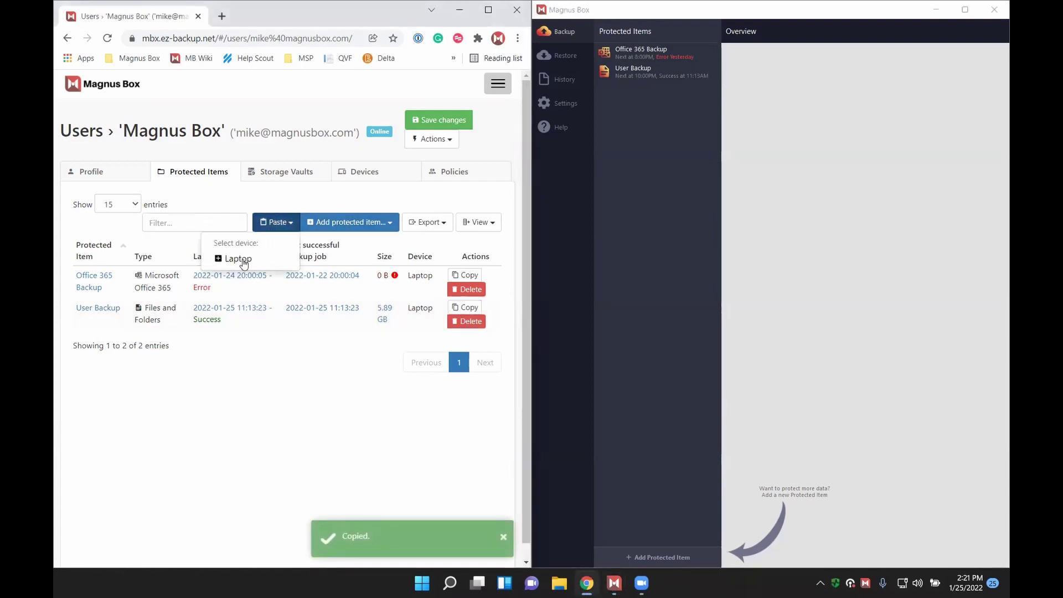
{"action": "left_click", "coordinate": [238, 260]}
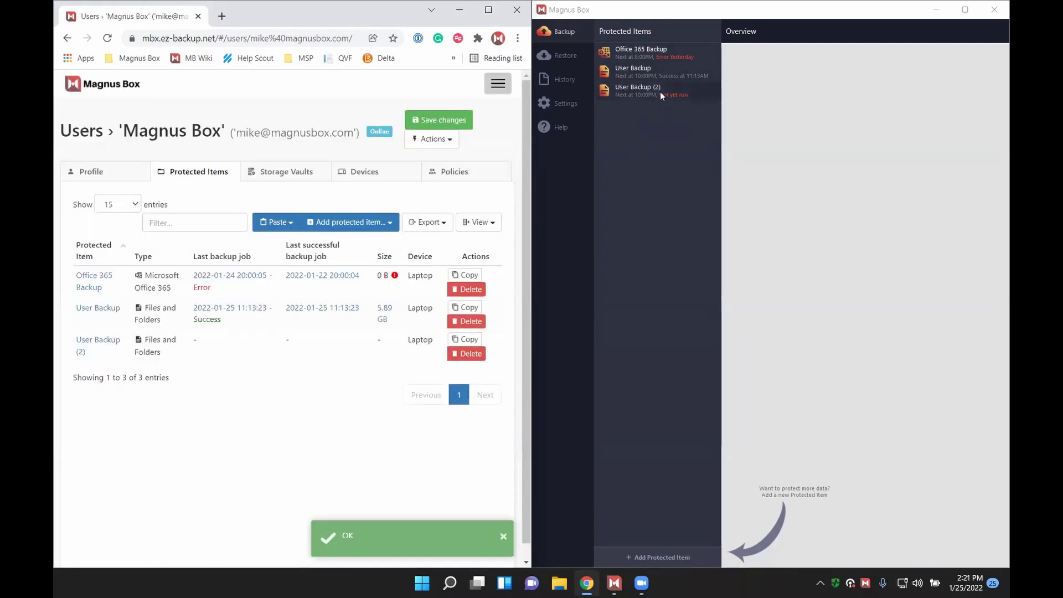
View the pasted User Backup (2) item in the desktop client and its general settings in the web console
{"action": "left_click", "coordinate": [637, 88]}
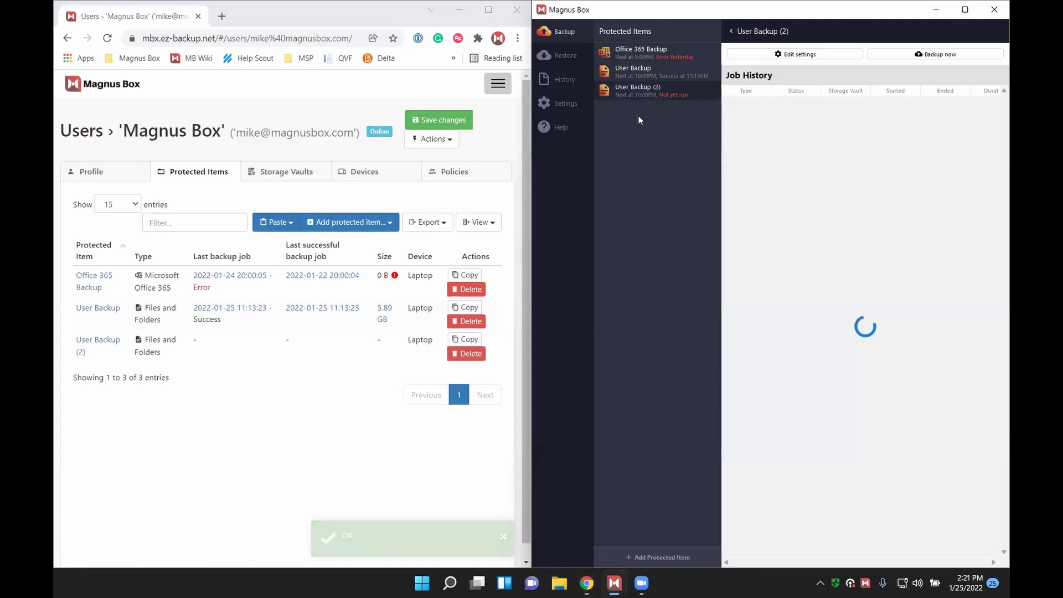
{"action": "right_click", "coordinate": [653, 83]}
{"action": "left_click", "coordinate": [648, 196]}
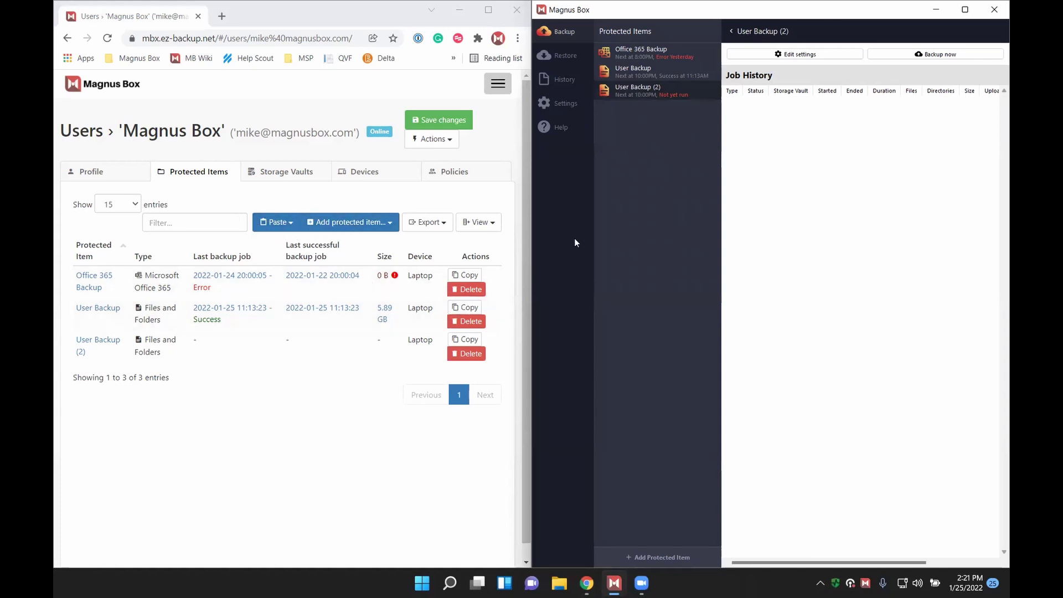
{"action": "left_click", "coordinate": [97, 340]}
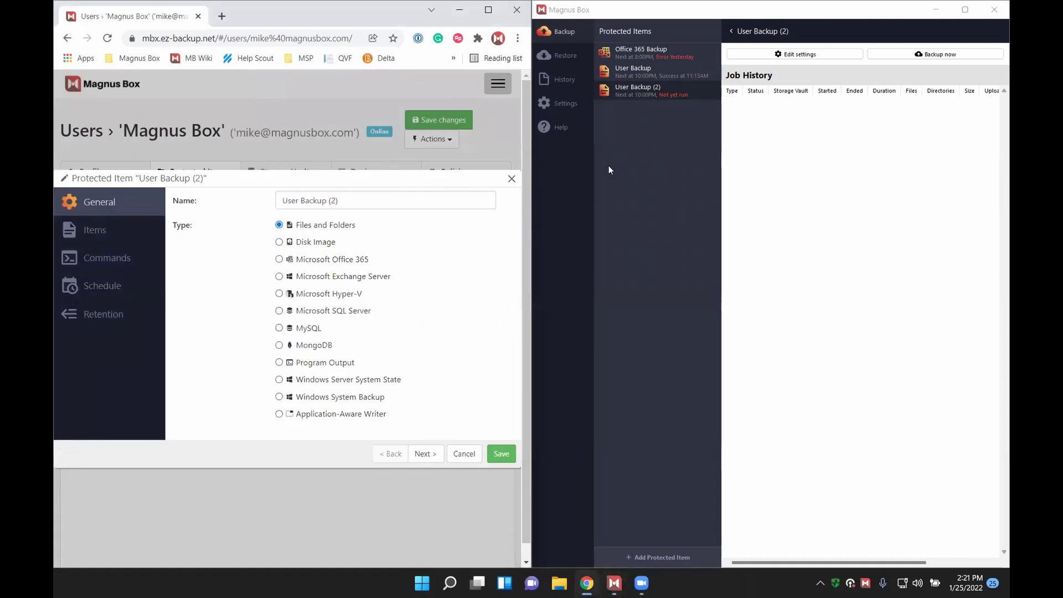
{"action": "left_click", "coordinate": [511, 179]}
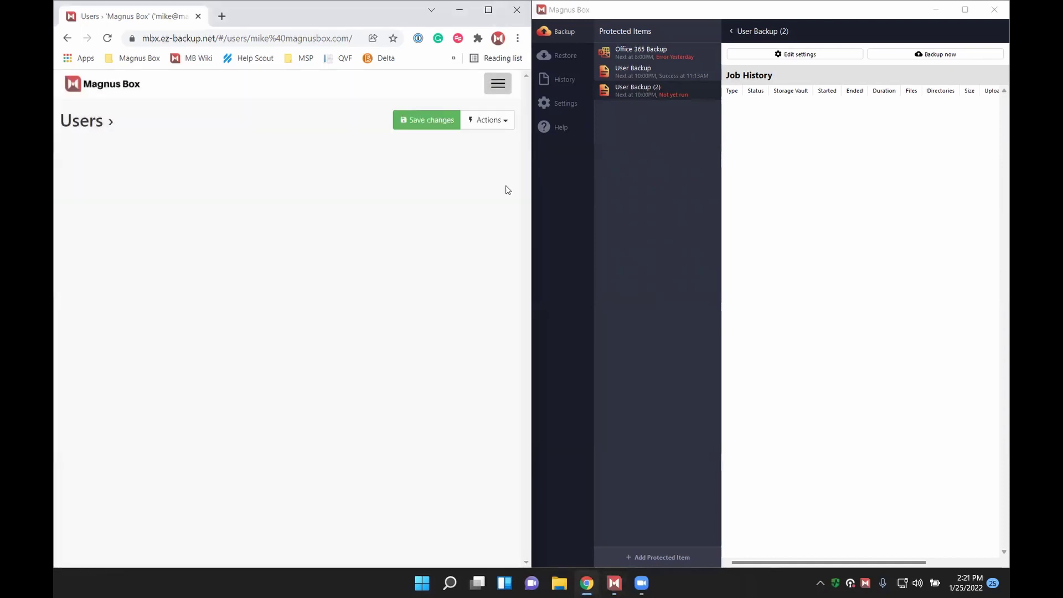
Delete the User Backup (2) protected item from the user account in the web console
{"action": "left_click", "coordinate": [466, 353]}
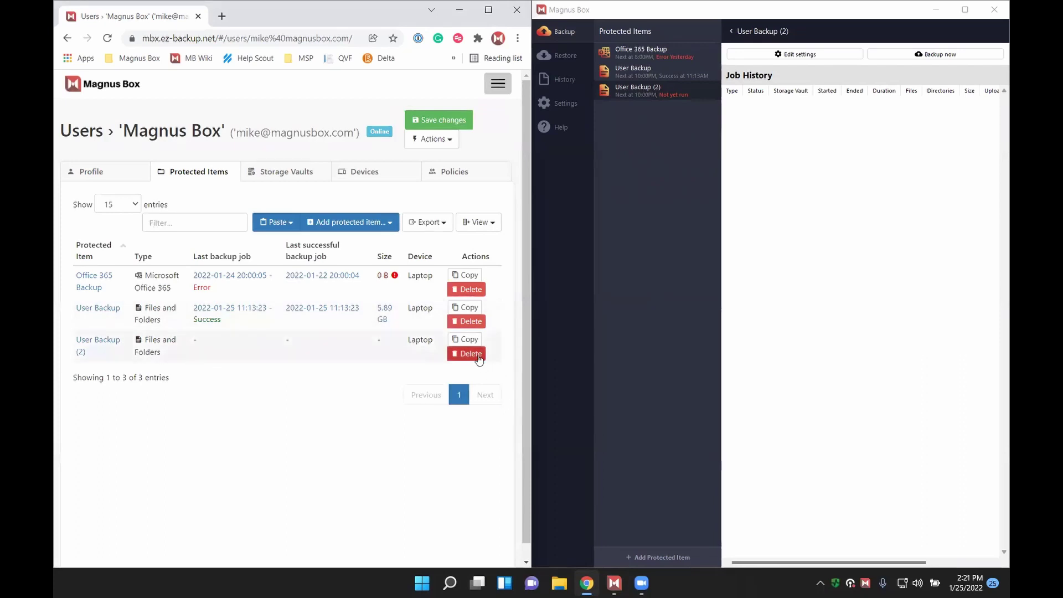
{"action": "key", "text": "Return"}
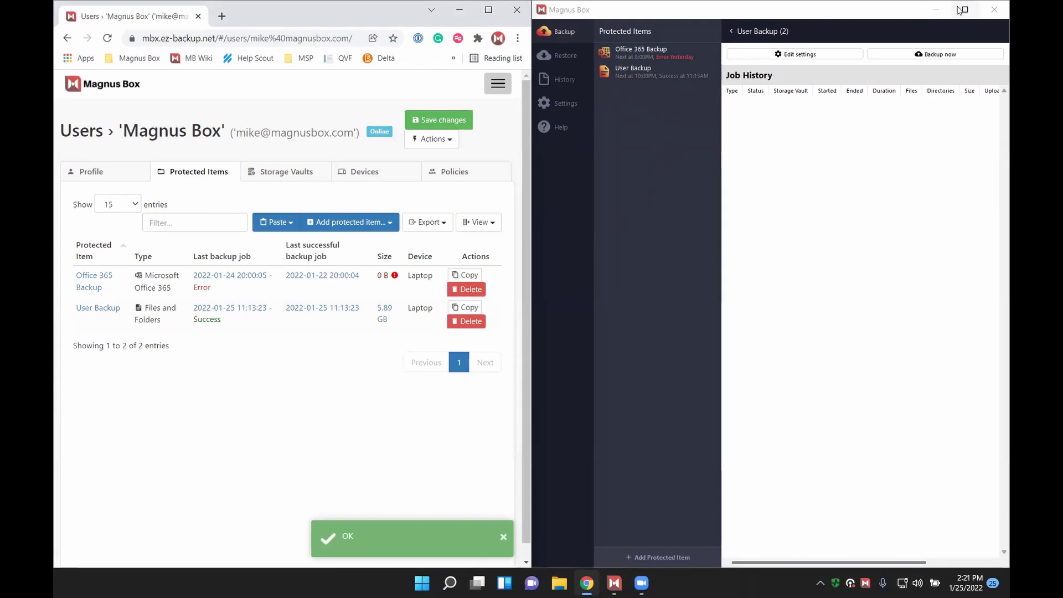
{"action": "left_click", "coordinate": [834, 15]}
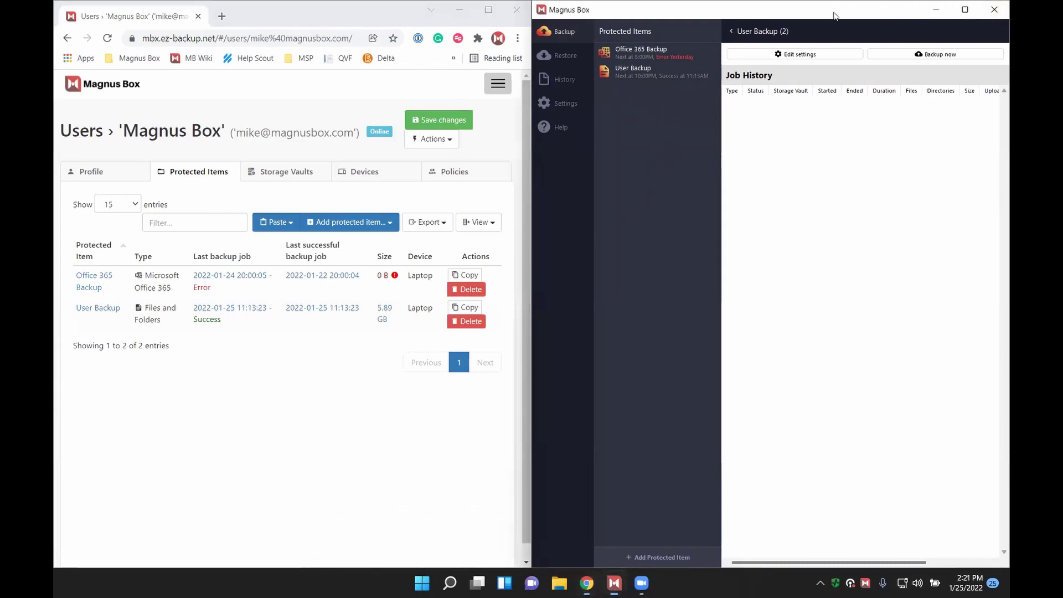
Return to the full-size web console's home dashboard and list the jobs with errors from the last 24 hours
{"action": "left_click_drag", "start_coordinate": [835, 15], "coordinate": [520, 168]}
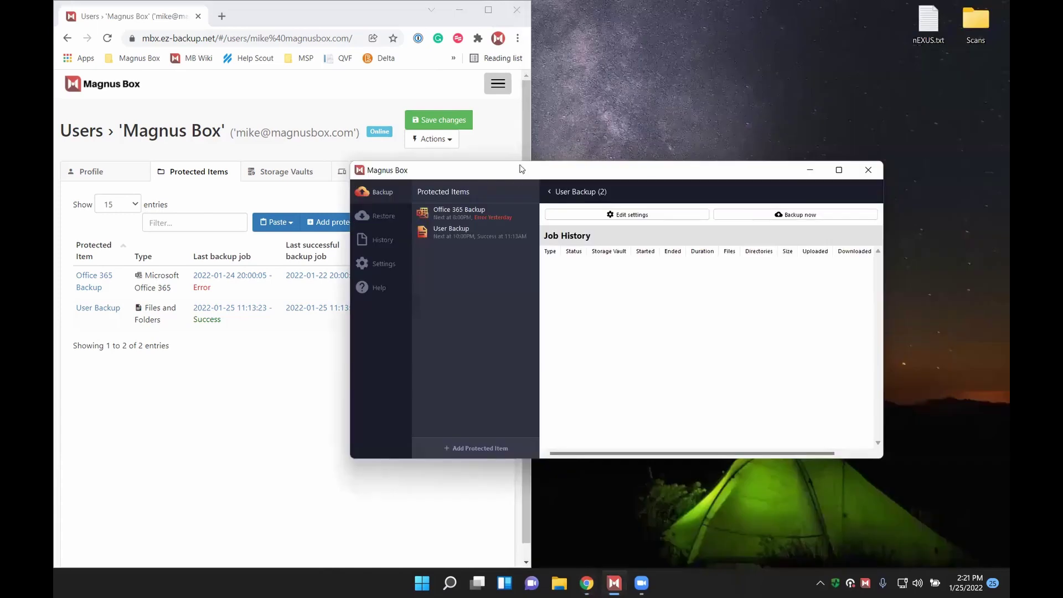
{"action": "left_click", "coordinate": [397, 35]}
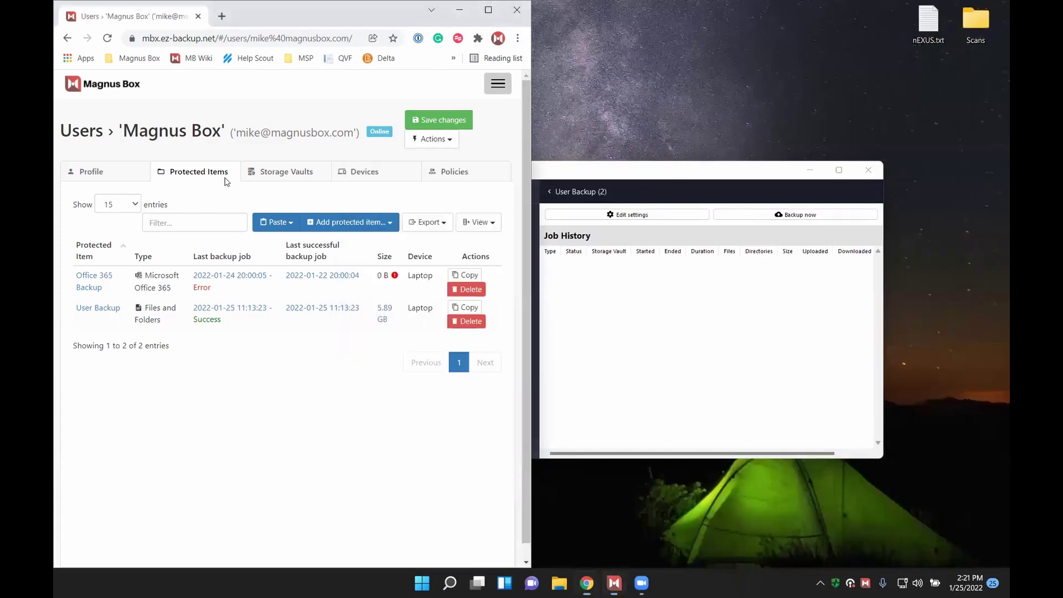
{"action": "left_click", "coordinate": [94, 87]}
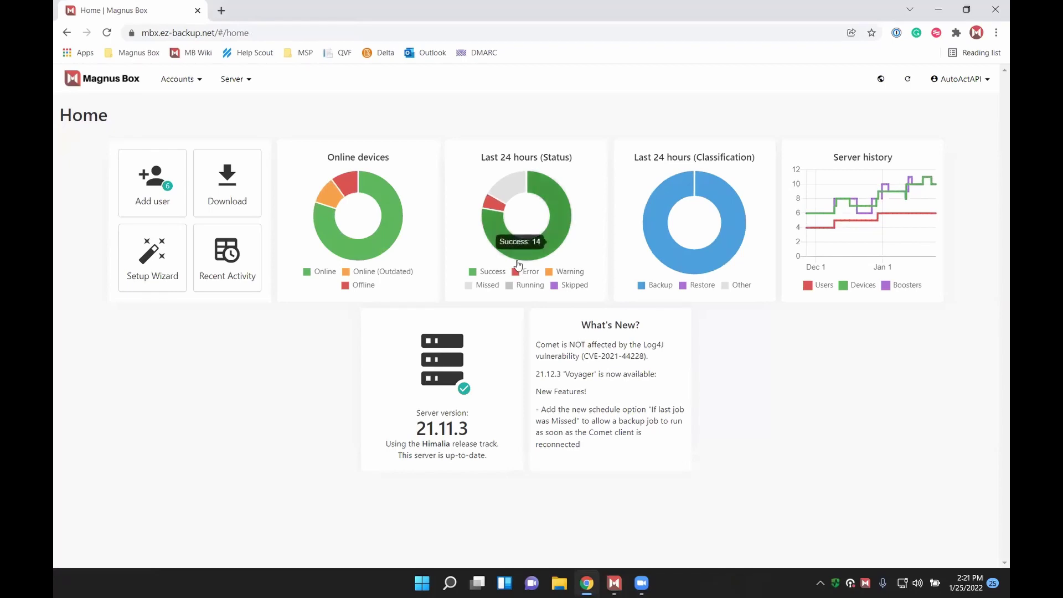
{"action": "left_click", "coordinate": [479, 207]}
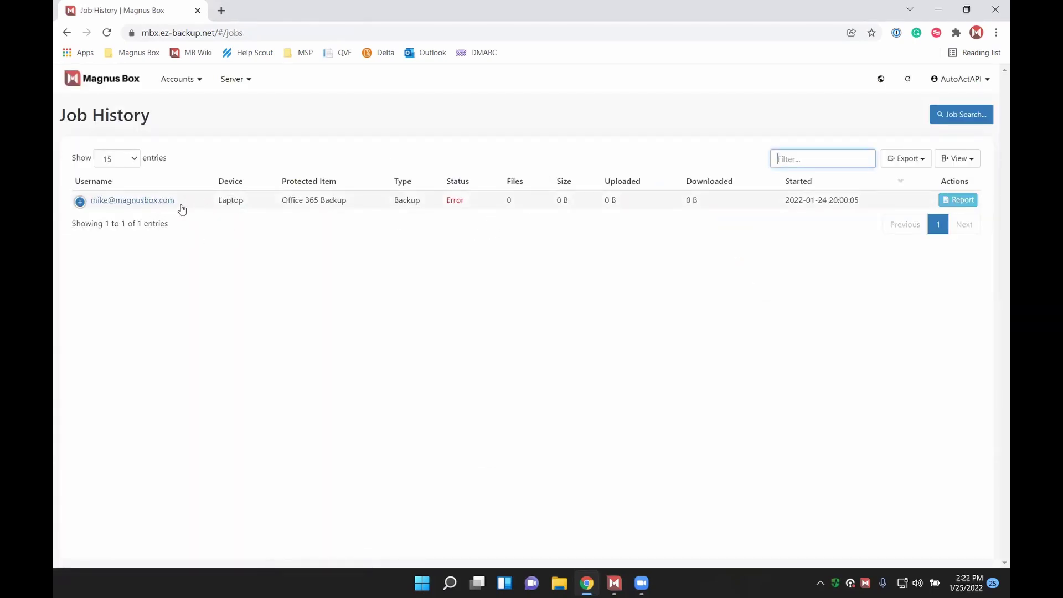
{"action": "left_click_drag", "start_coordinate": [284, 202], "coordinate": [356, 205]}
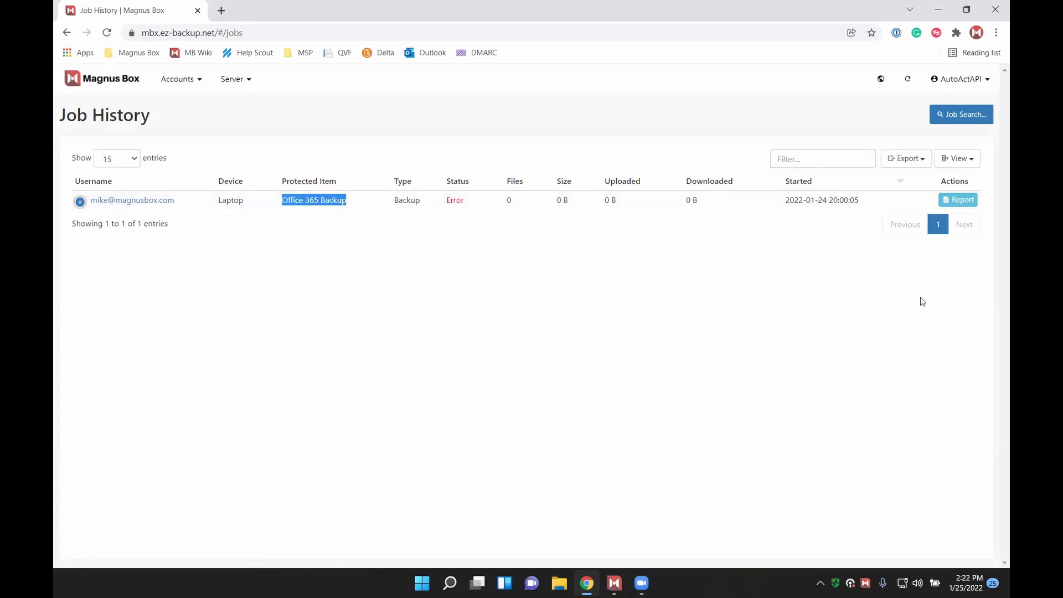
Open the failed Office 365 Backup job's report, expand the highlighted error entry, and return to the job history
{"action": "left_click", "coordinate": [956, 201]}
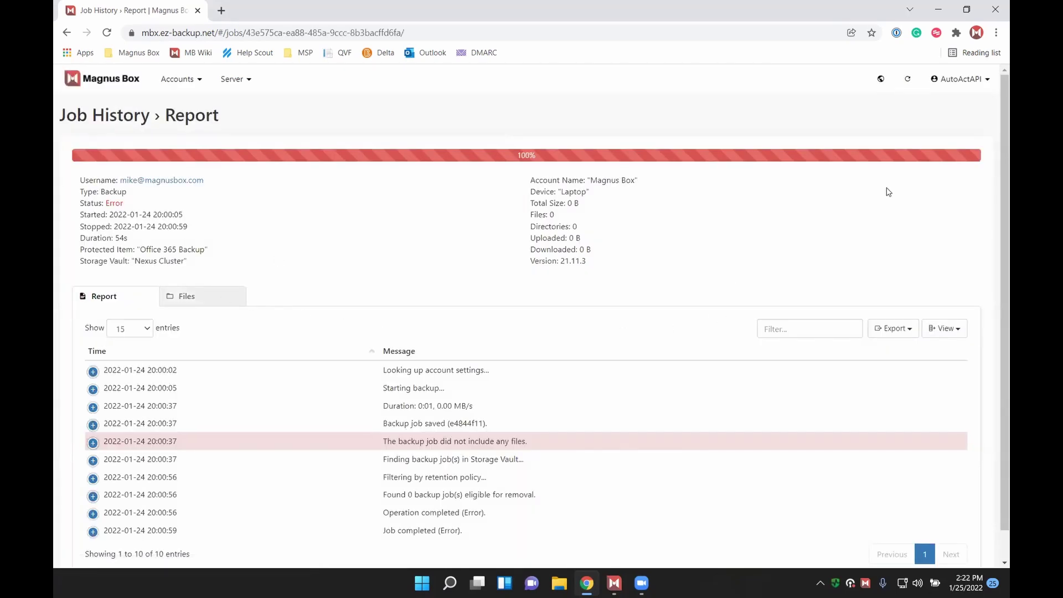
{"action": "scroll", "coordinate": [530, 470], "scroll_direction": "down", "scroll_amount": 1}
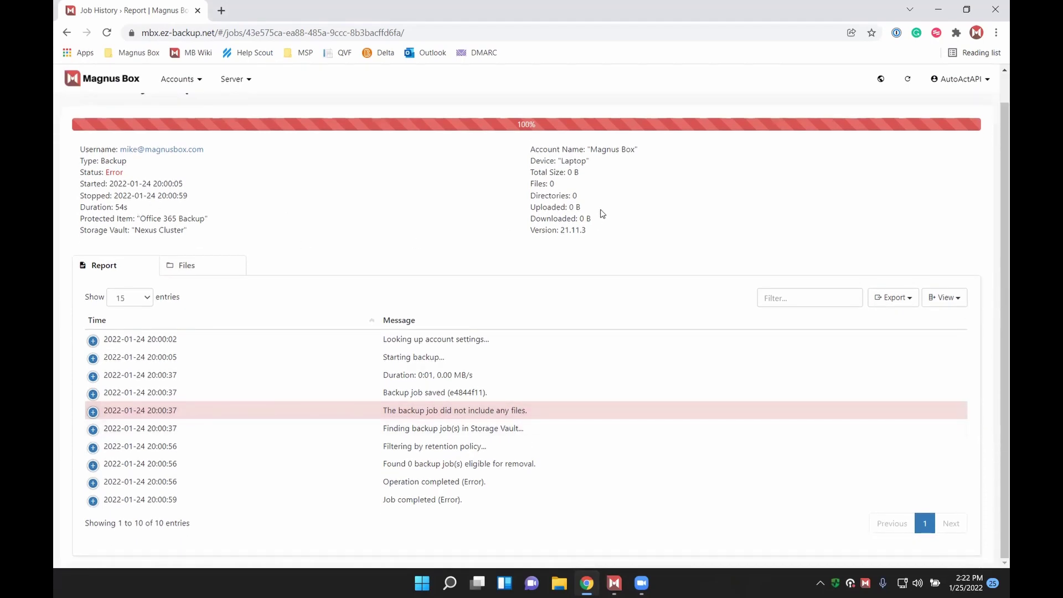
{"action": "left_click", "coordinate": [93, 412]}
{"action": "left_click_drag", "start_coordinate": [383, 410], "coordinate": [543, 424]}
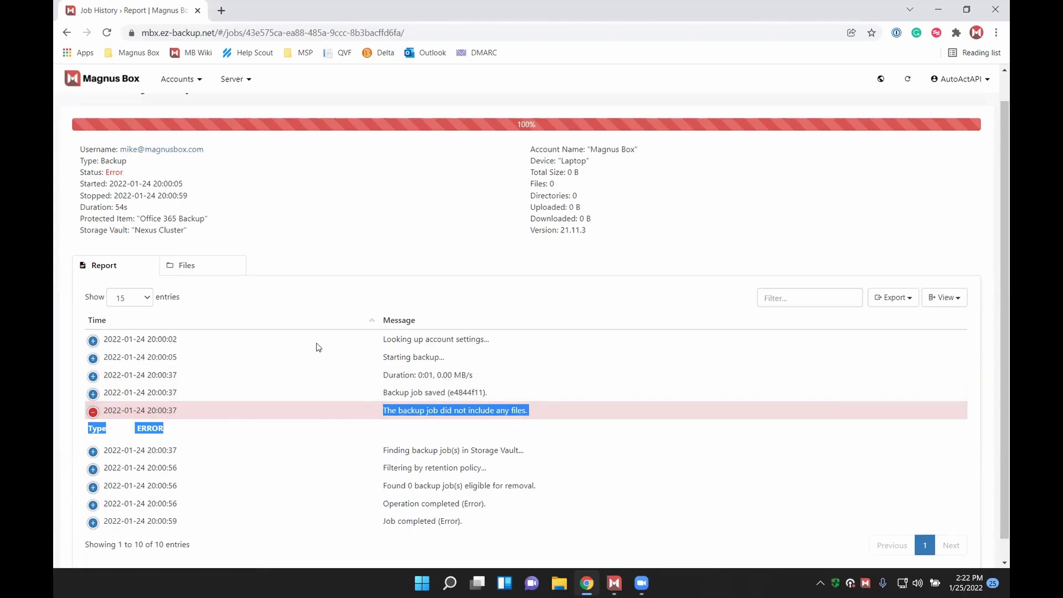
{"action": "key", "text": "alt+Left"}
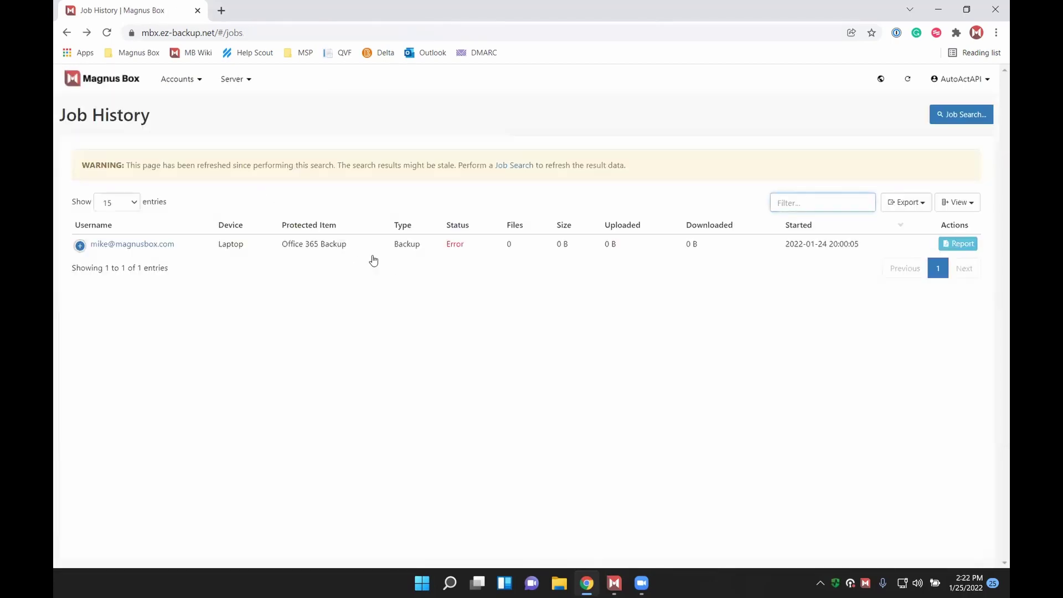
Open the Office 365 Backup protected item from the affected user's account and test its authentication connection
{"action": "left_click", "coordinate": [117, 244]}
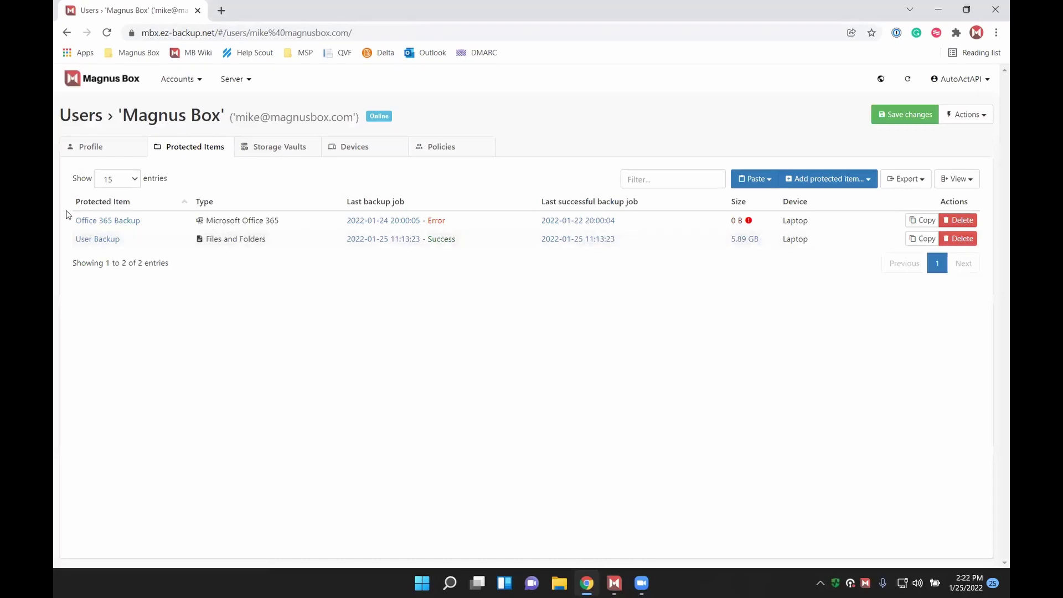
{"action": "left_click", "coordinate": [107, 221]}
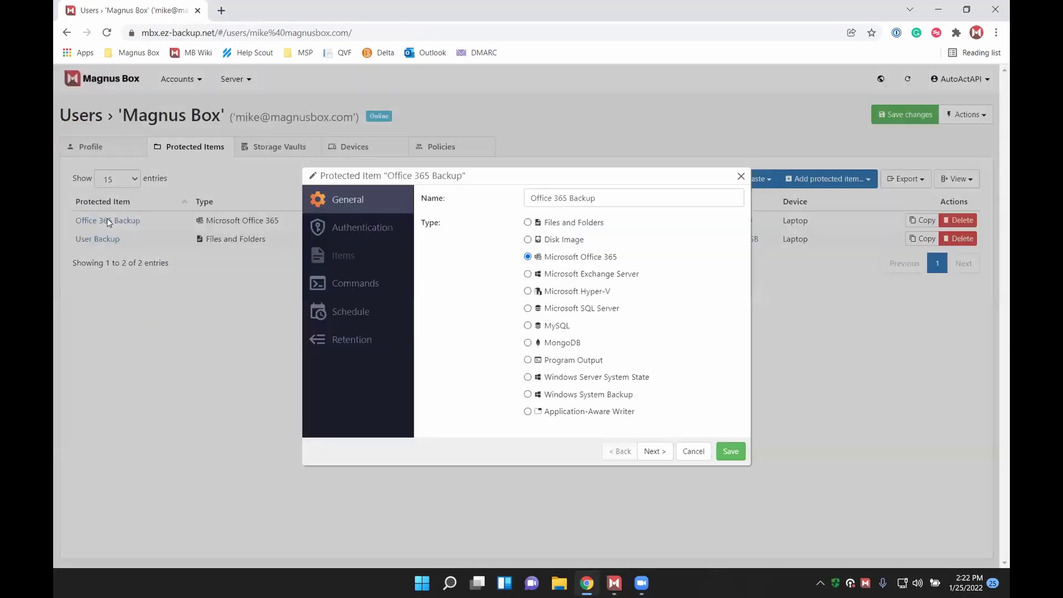
{"action": "left_click", "coordinate": [365, 235]}
{"action": "left_click", "coordinate": [459, 376]}
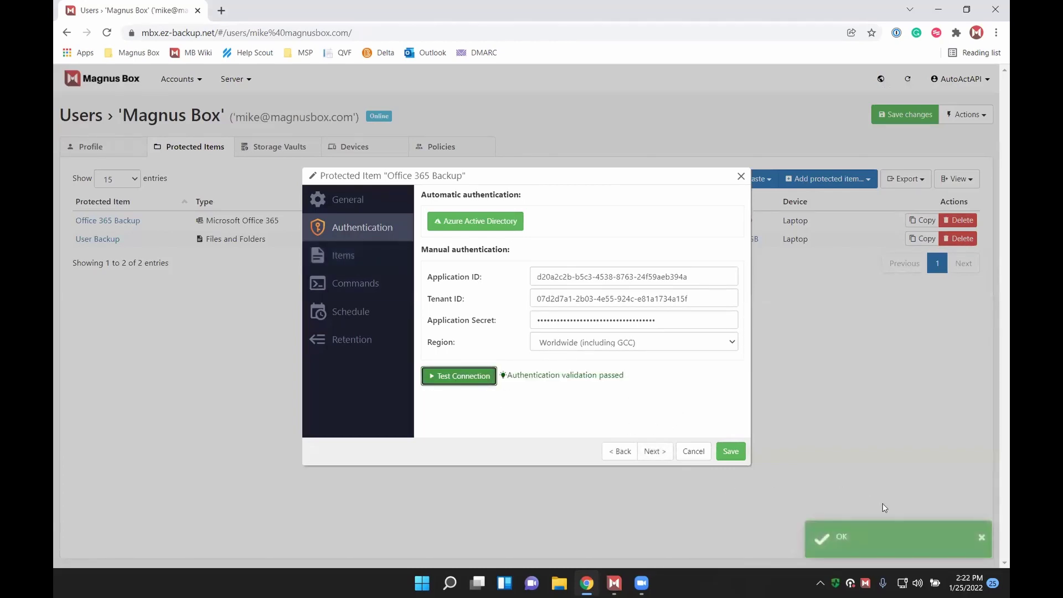
Review which accounts and sites the Office 365 Backup covers, and close its settings without saving
{"action": "left_click", "coordinate": [373, 258]}
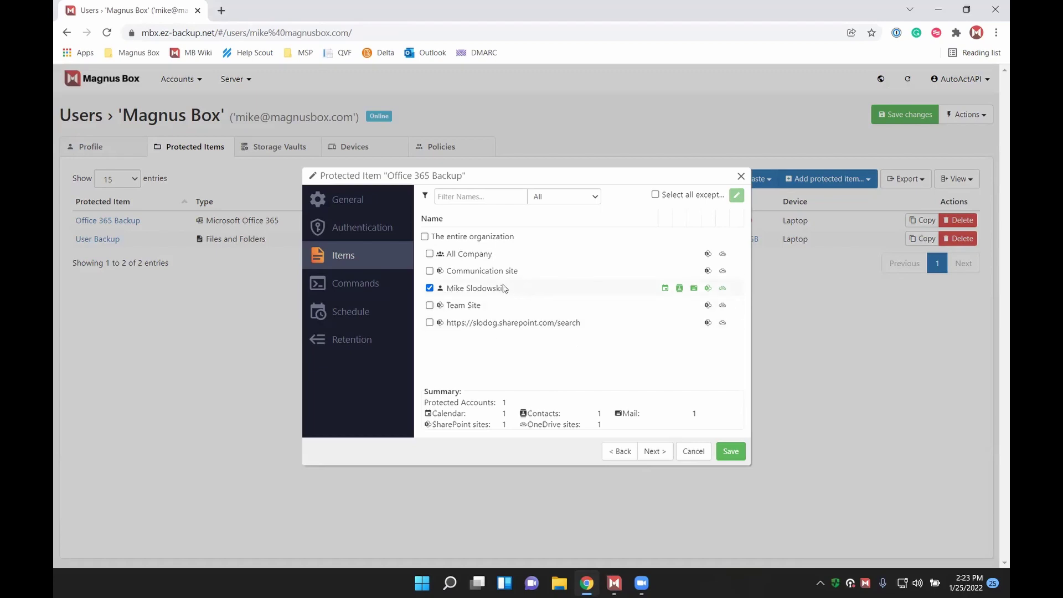
{"action": "left_click_drag", "start_coordinate": [504, 287], "coordinate": [446, 289]}
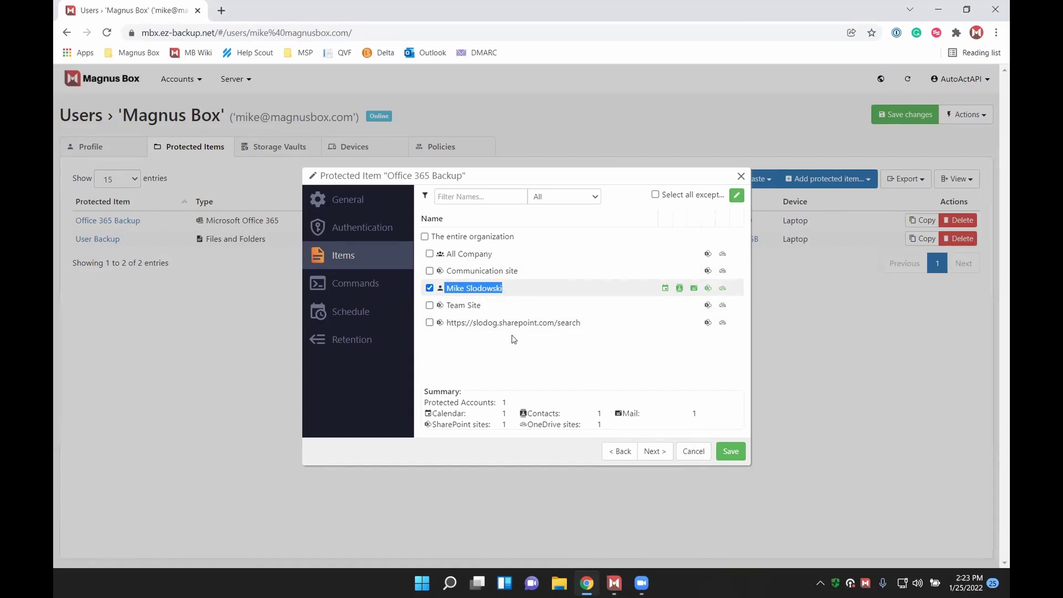
{"action": "left_click", "coordinate": [692, 452]}
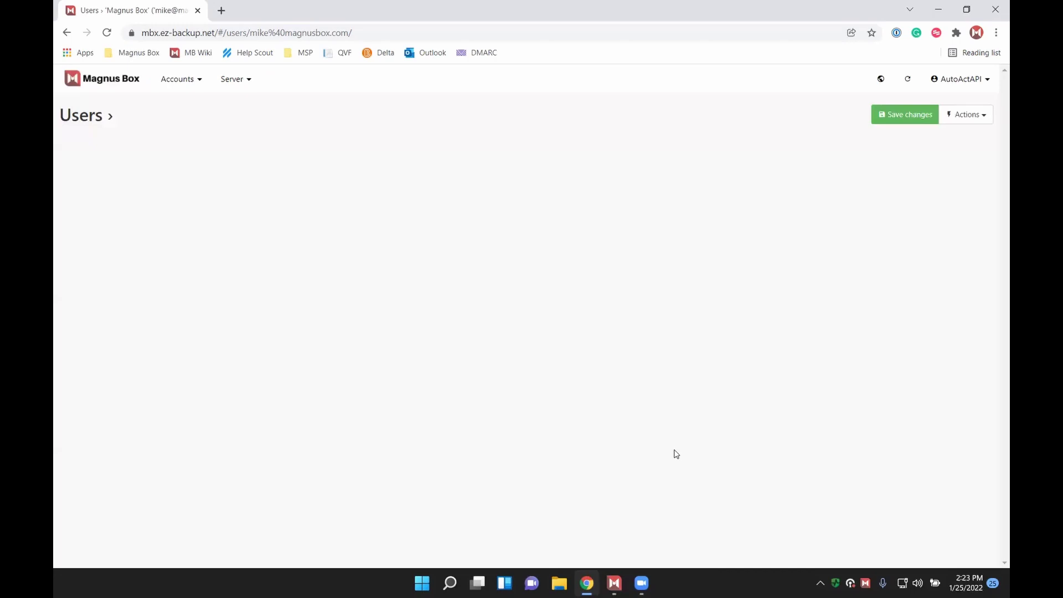
Open the Magnus Box user account from the users list and show its protected items
{"action": "left_click", "coordinate": [81, 116]}
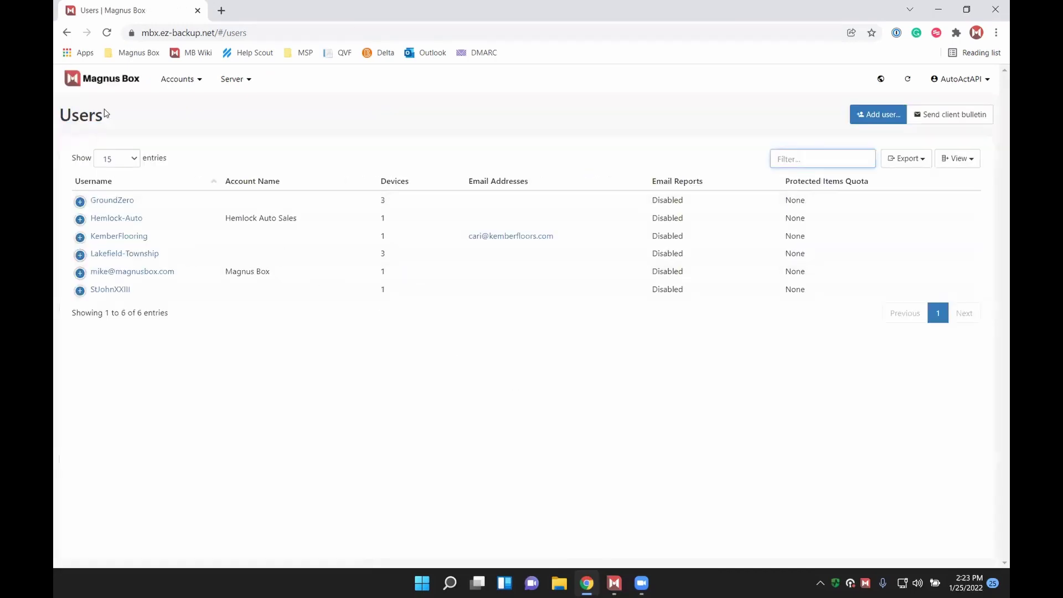
{"action": "left_click", "coordinate": [118, 82]}
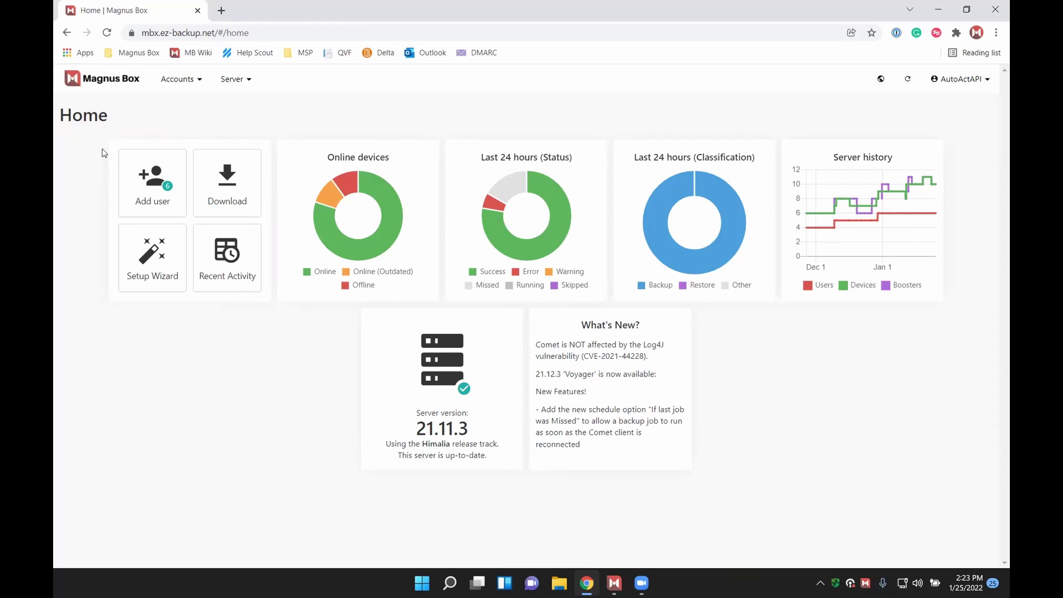
{"action": "left_click", "coordinate": [198, 80]}
{"action": "left_click", "coordinate": [196, 105]}
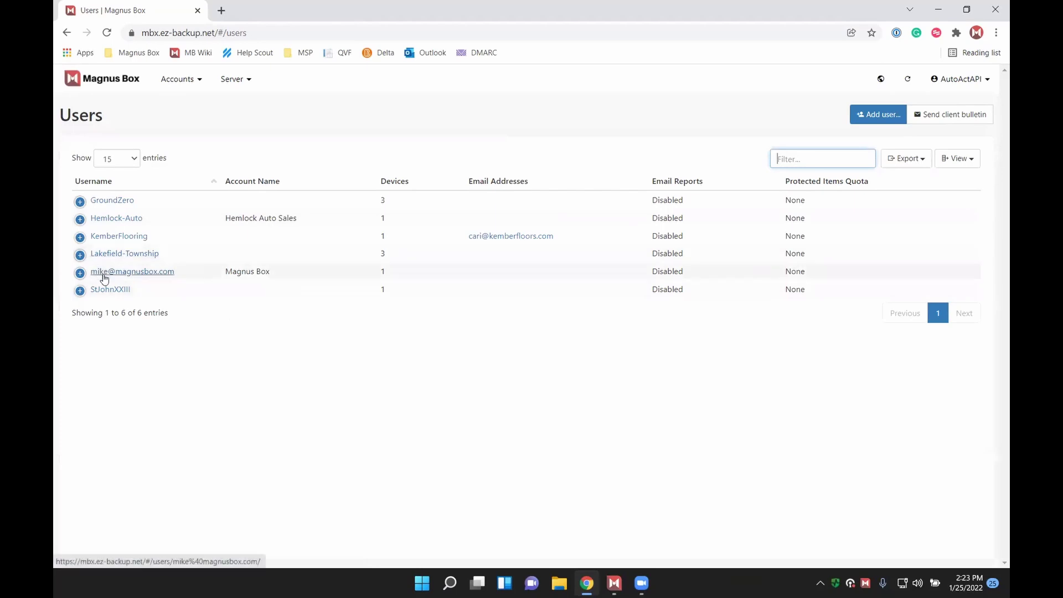
{"action": "left_click", "coordinate": [124, 273]}
{"action": "left_click", "coordinate": [182, 149]}
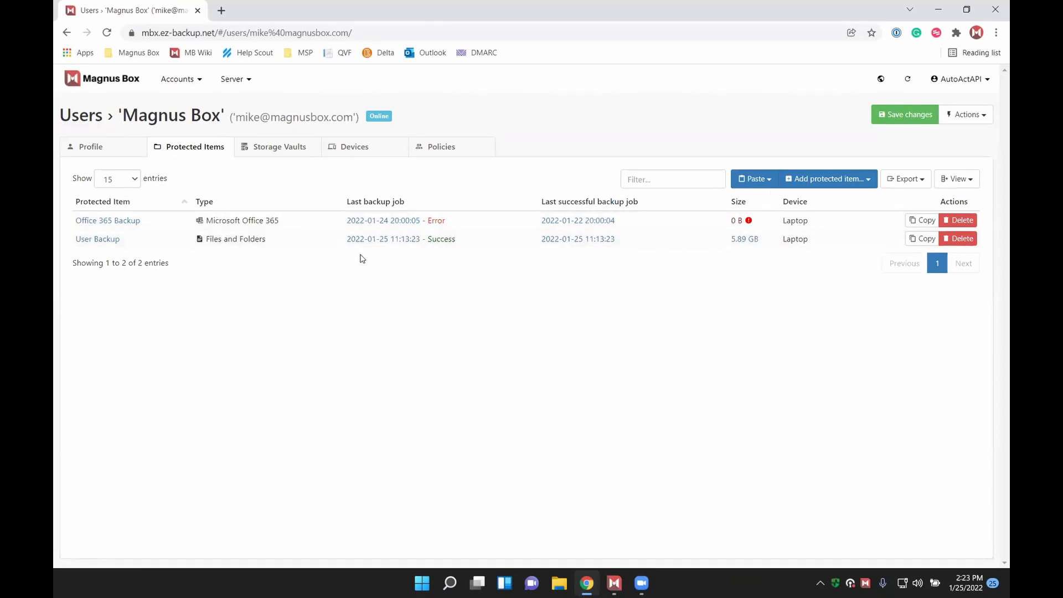
{"action": "left_click", "coordinate": [824, 179]}
{"action": "left_click", "coordinate": [826, 220]}
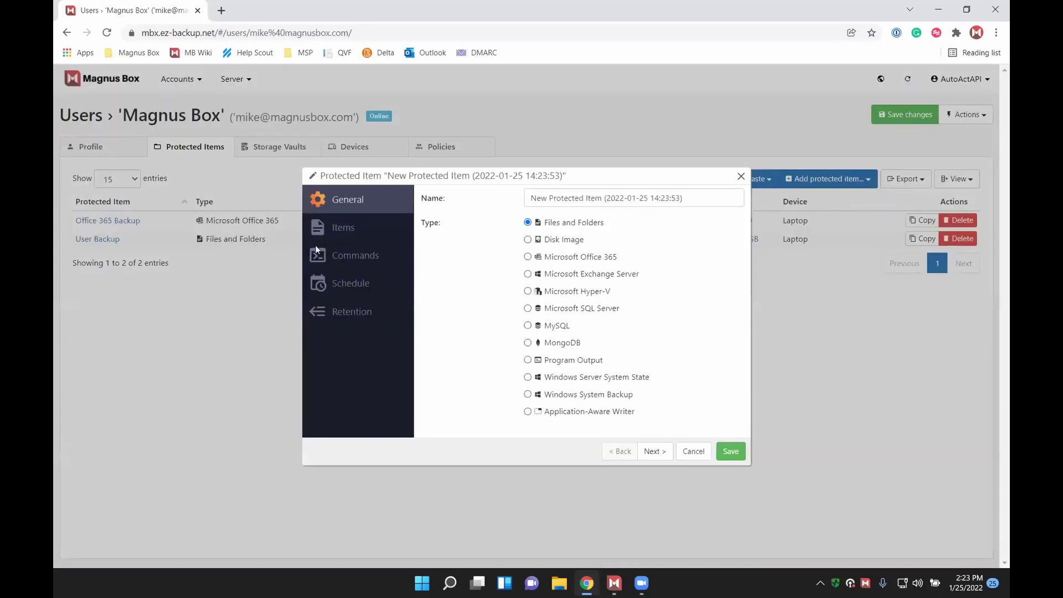
{"action": "left_click_drag", "start_coordinate": [686, 198], "coordinate": [530, 198]}
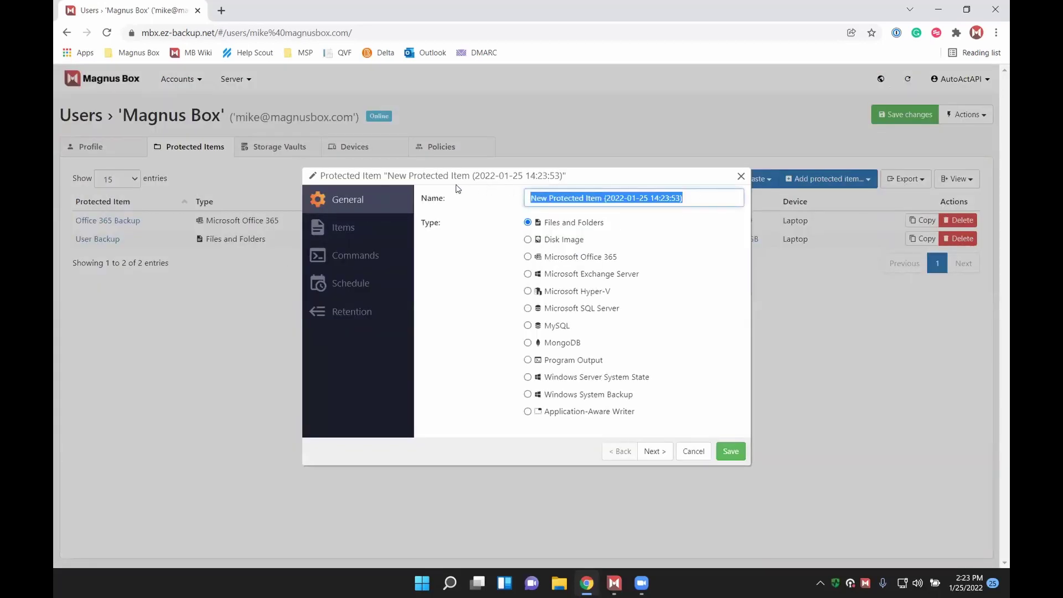
{"action": "left_click", "coordinate": [740, 176]}
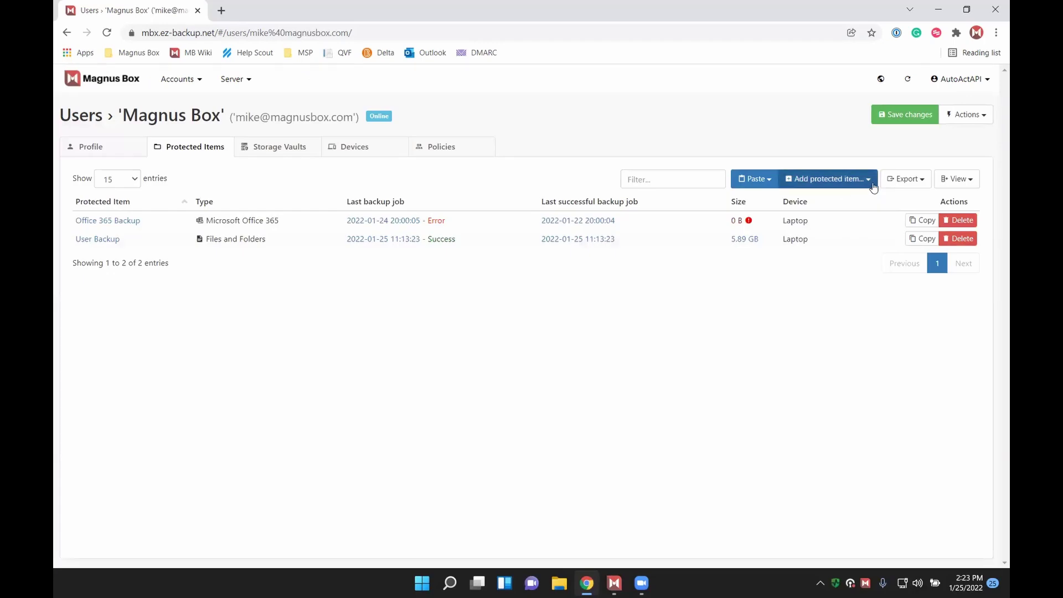
{"action": "left_click", "coordinate": [869, 180]}
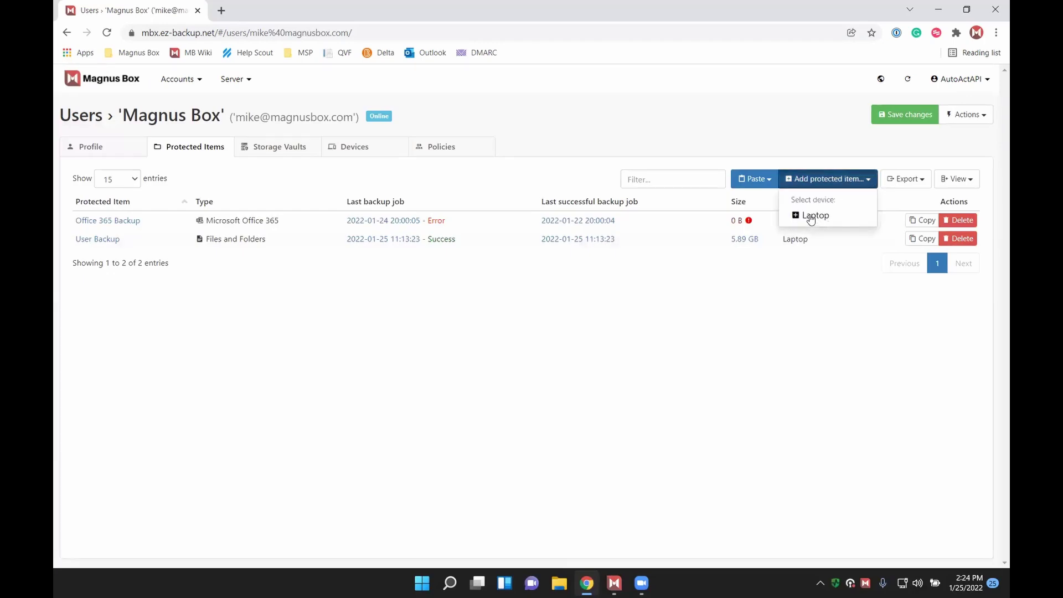
{"action": "left_click", "coordinate": [515, 296]}
{"action": "left_click", "coordinate": [352, 147]}
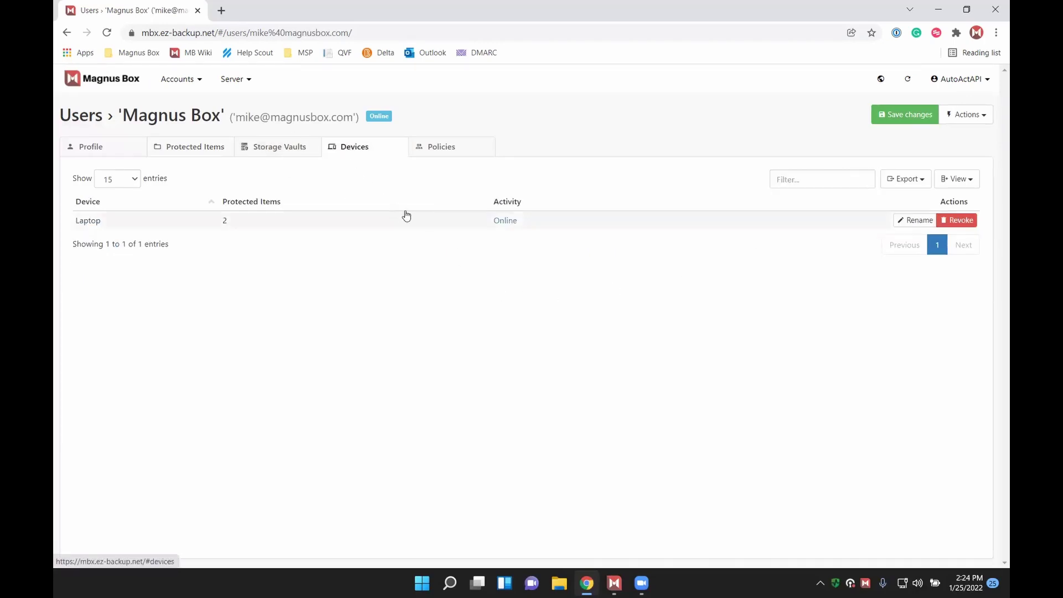
Start a new protected item for the Laptop device and review the backup types, selecting Program Output and switching back to Files and Folders
{"action": "left_click", "coordinate": [206, 148]}
{"action": "left_click", "coordinate": [826, 179]}
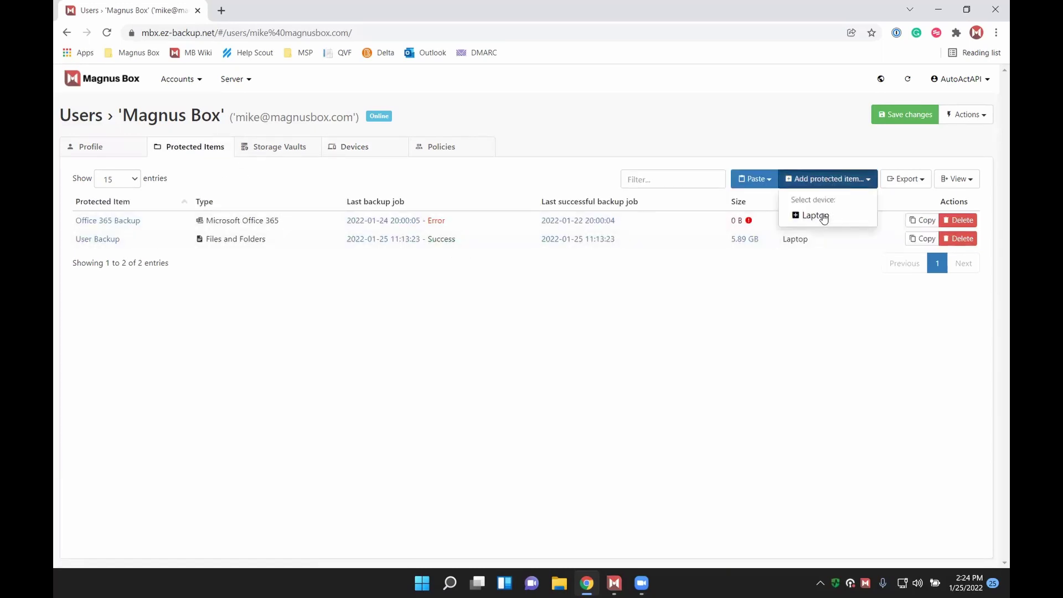
{"action": "left_click", "coordinate": [815, 215]}
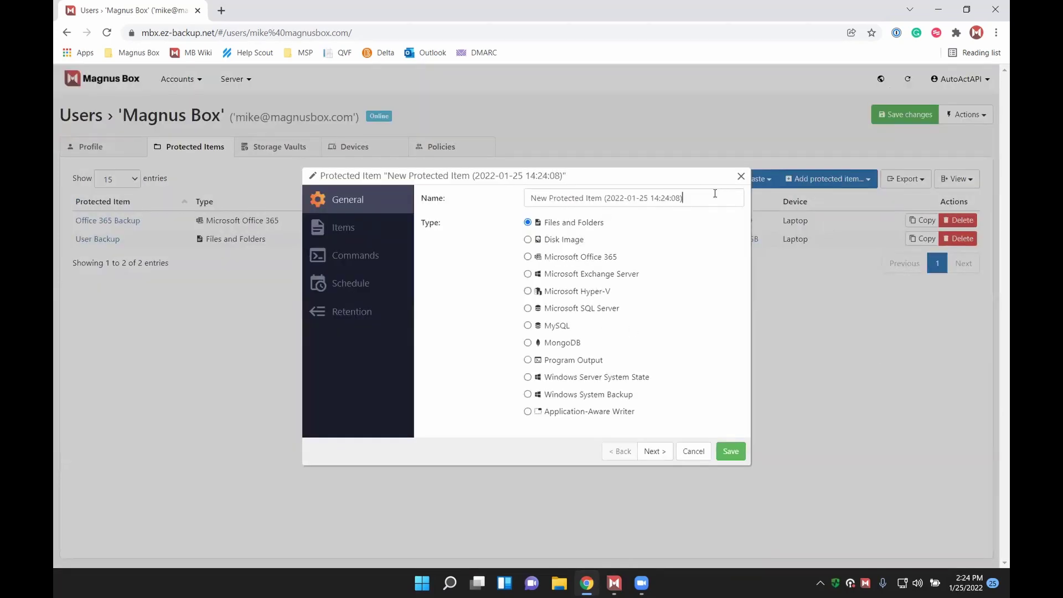
{"action": "left_click_drag", "start_coordinate": [715, 193], "coordinate": [523, 191]}
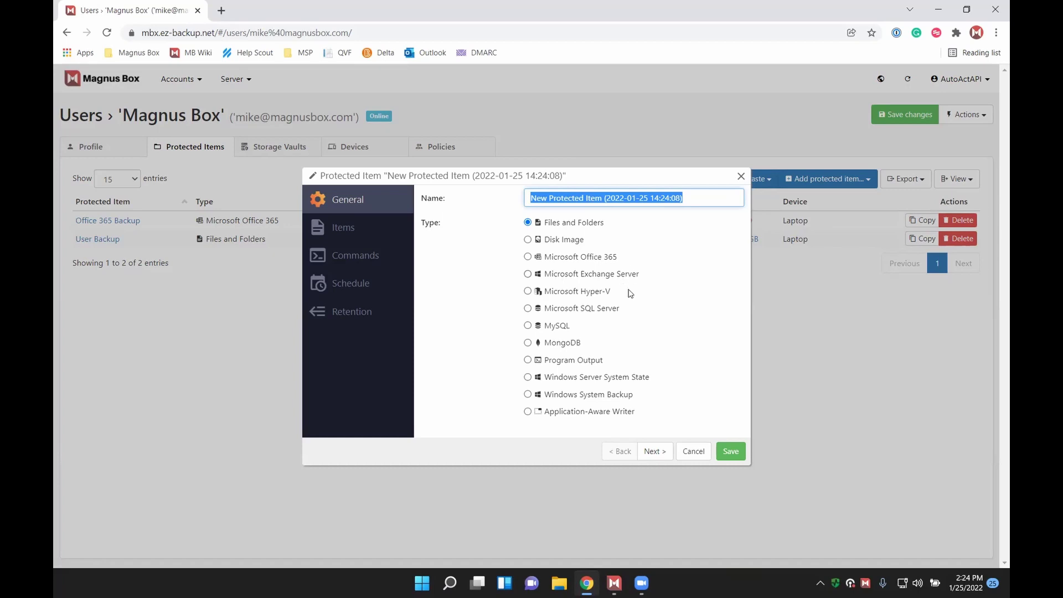
{"action": "left_click", "coordinate": [610, 364]}
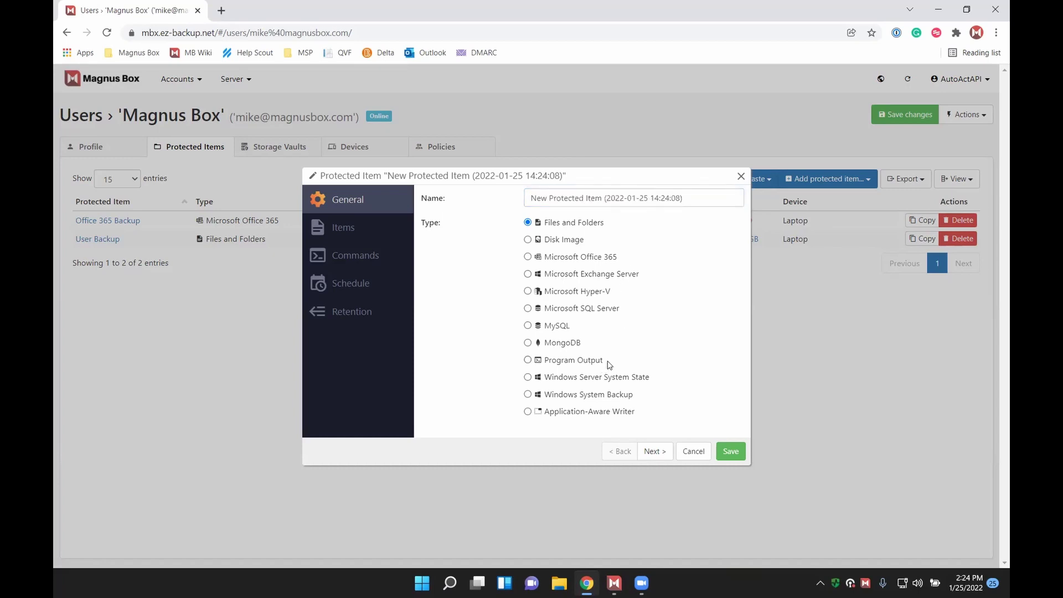
{"action": "left_click", "coordinate": [571, 364]}
{"action": "left_click_drag", "start_coordinate": [650, 380], "coordinate": [604, 381]}
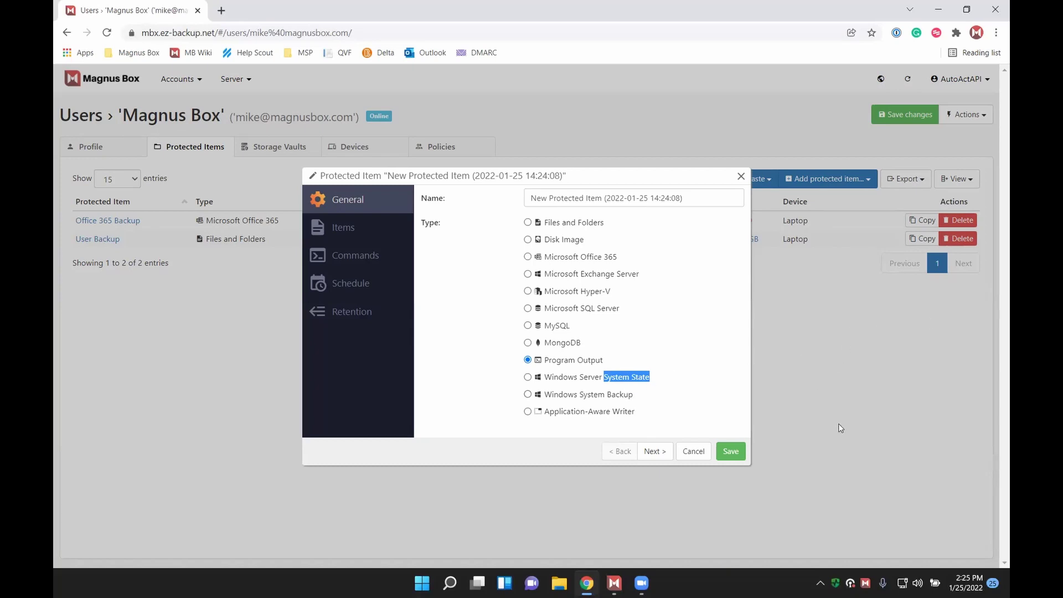
{"action": "left_click", "coordinate": [551, 226]}
Open the Magnus Box Partner Group on Facebook and browse its discussion posts down to the Defiant cluster migration notice
{"action": "left_click", "coordinate": [390, 27]}
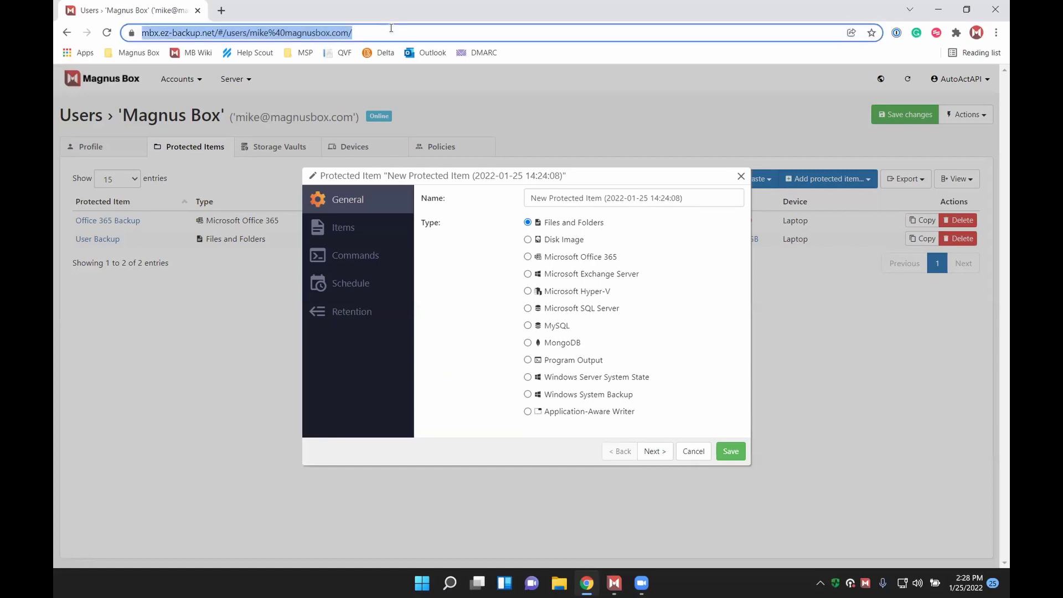
{"action": "type", "text": "face"}
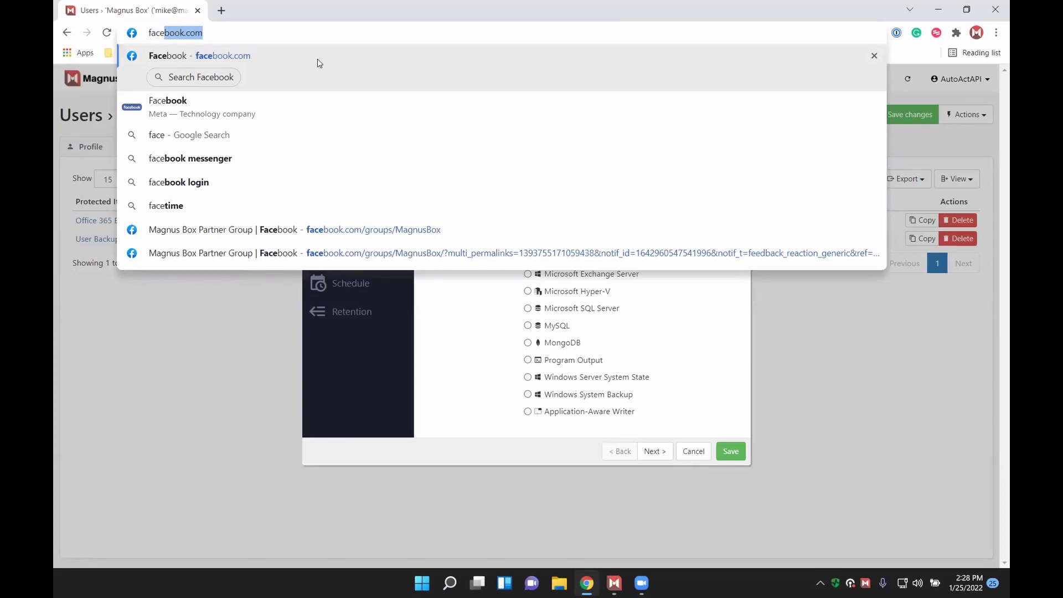
{"action": "left_click", "coordinate": [268, 229]}
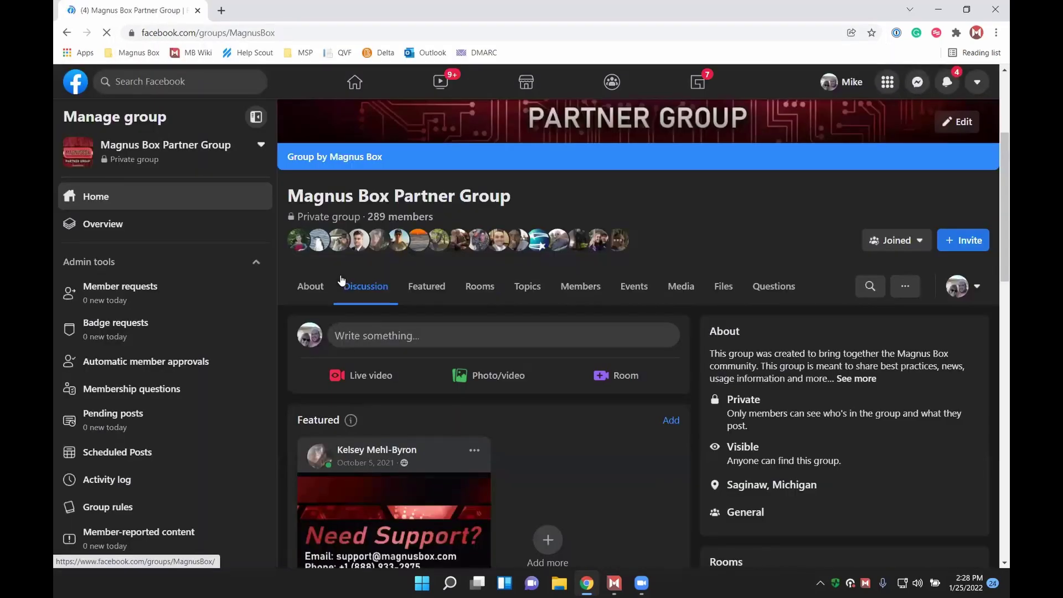
{"action": "scroll", "coordinate": [341, 279], "scroll_direction": "down", "scroll_amount": 1}
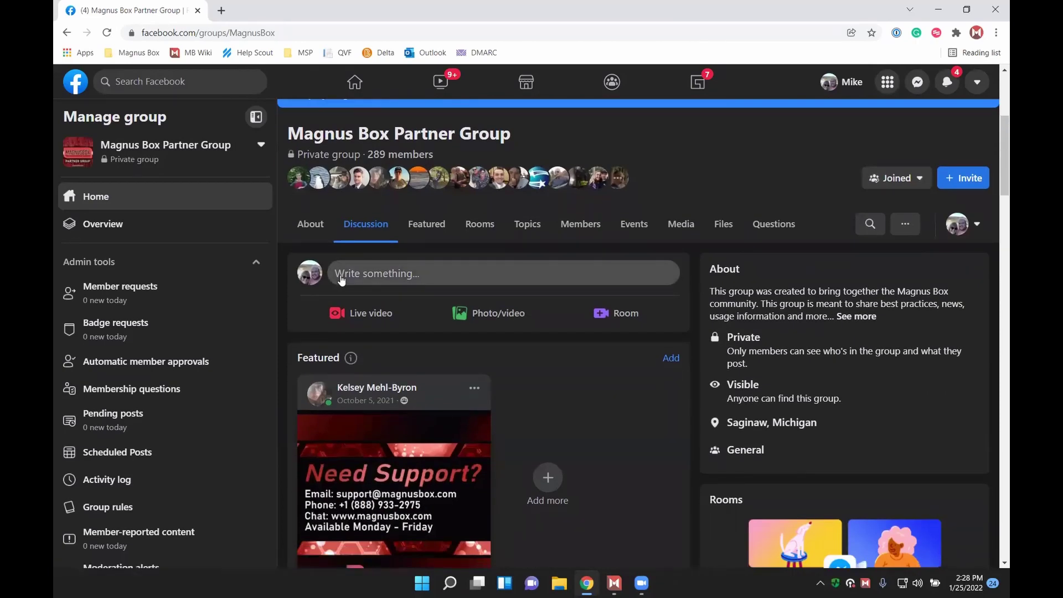
{"action": "scroll", "coordinate": [341, 280], "scroll_direction": "down", "scroll_amount": 15}
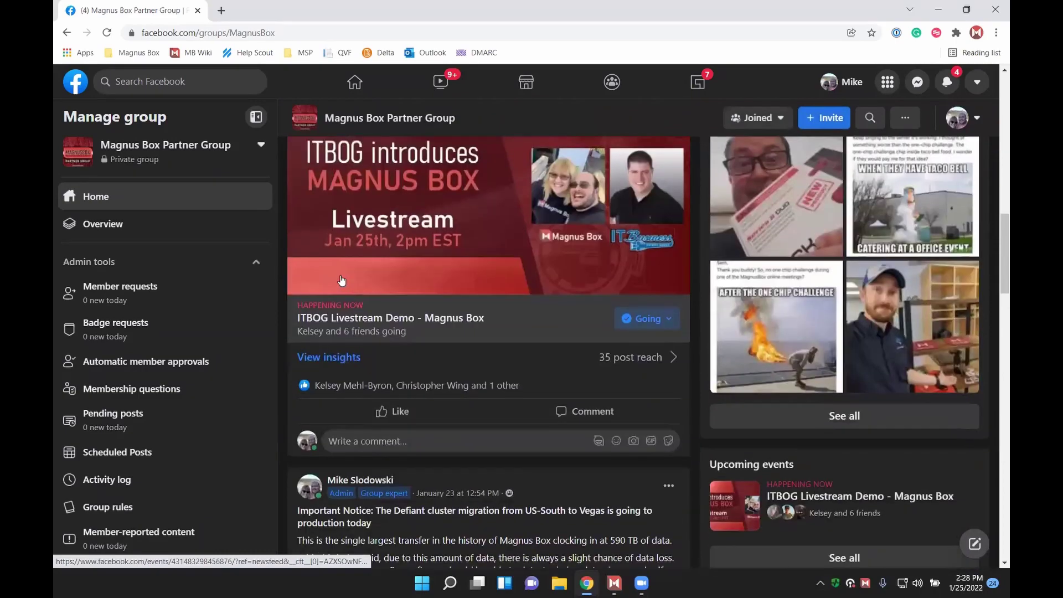
{"action": "scroll", "coordinate": [339, 274], "scroll_direction": "down", "scroll_amount": 1}
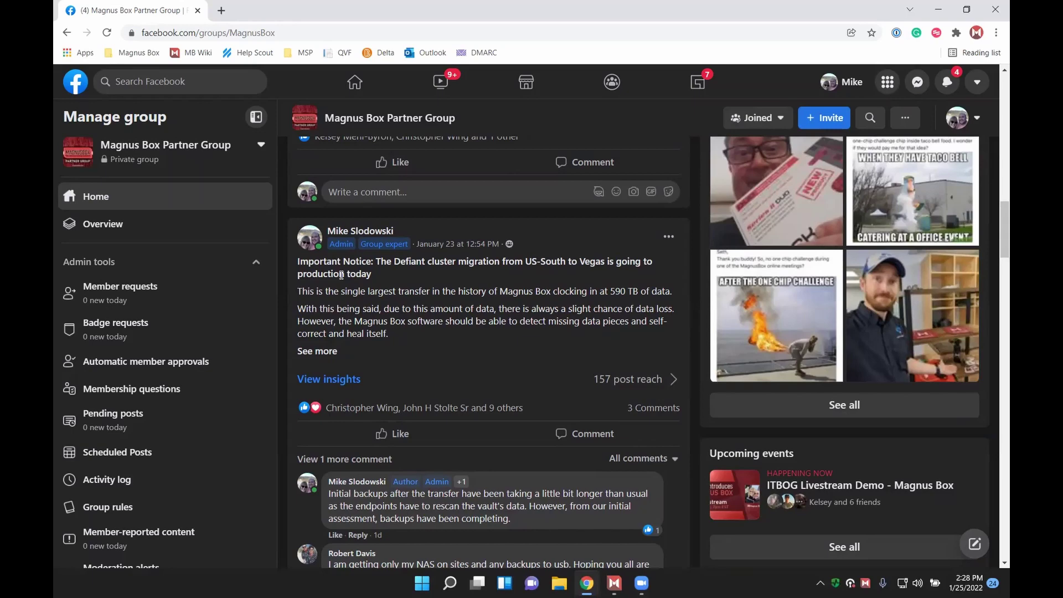
Examine the group's US-South to Vegas update and the discussion about Action1 as an RMM and the silent installer switch
{"action": "mouse_move", "coordinate": [400, 246]}
{"action": "scroll", "coordinate": [690, 258], "scroll_direction": "down", "scroll_amount": 6}
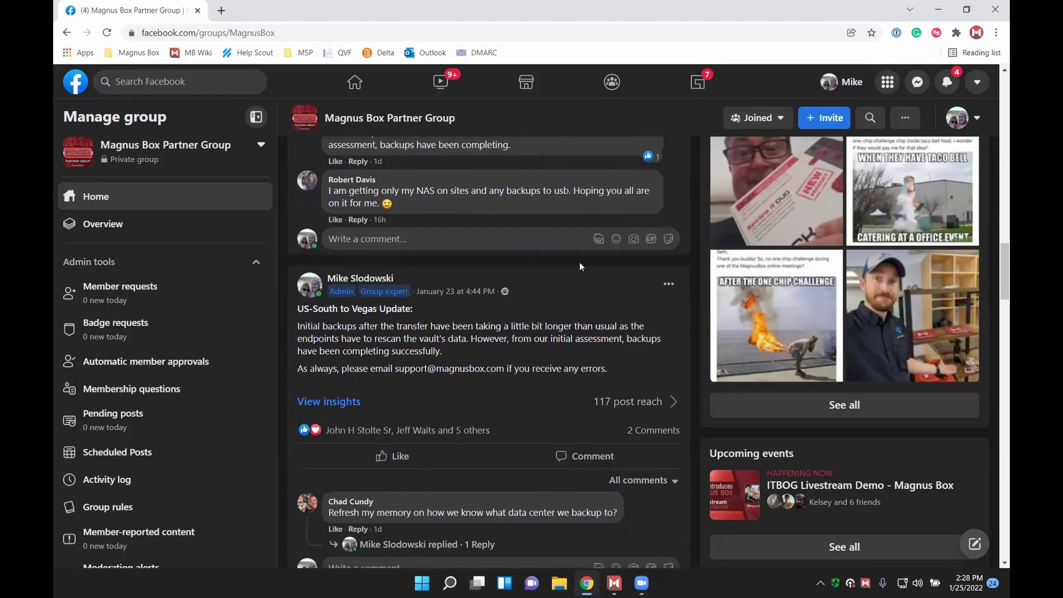
{"action": "scroll", "coordinate": [592, 284], "scroll_direction": "down", "scroll_amount": 5}
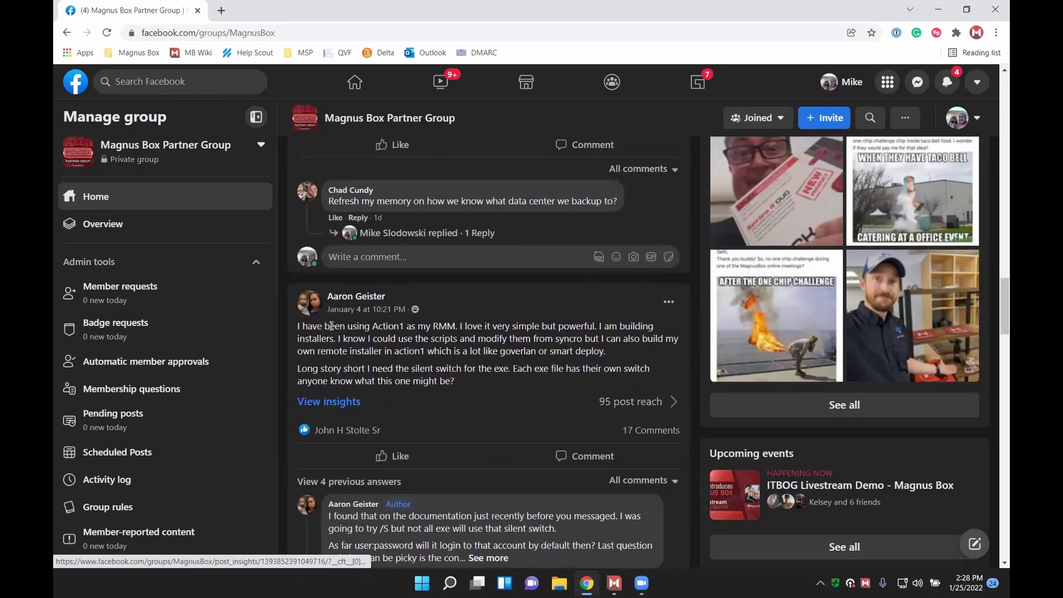
{"action": "left_click_drag", "start_coordinate": [298, 326], "coordinate": [463, 327]}
{"action": "scroll", "coordinate": [548, 365], "scroll_direction": "down", "scroll_amount": 1}
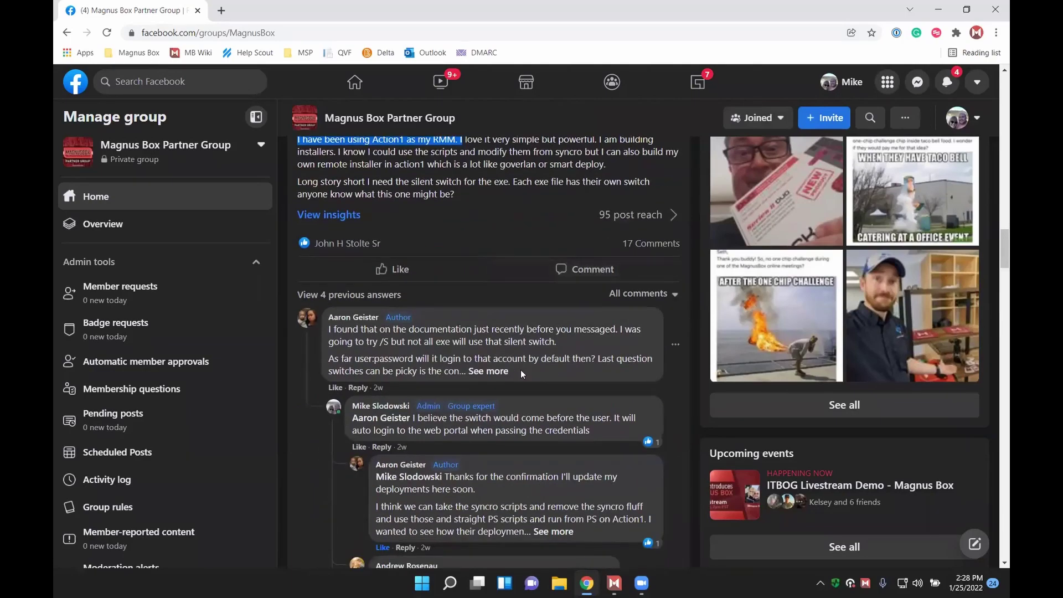
{"action": "scroll", "coordinate": [520, 372], "scroll_direction": "up", "scroll_amount": 2}
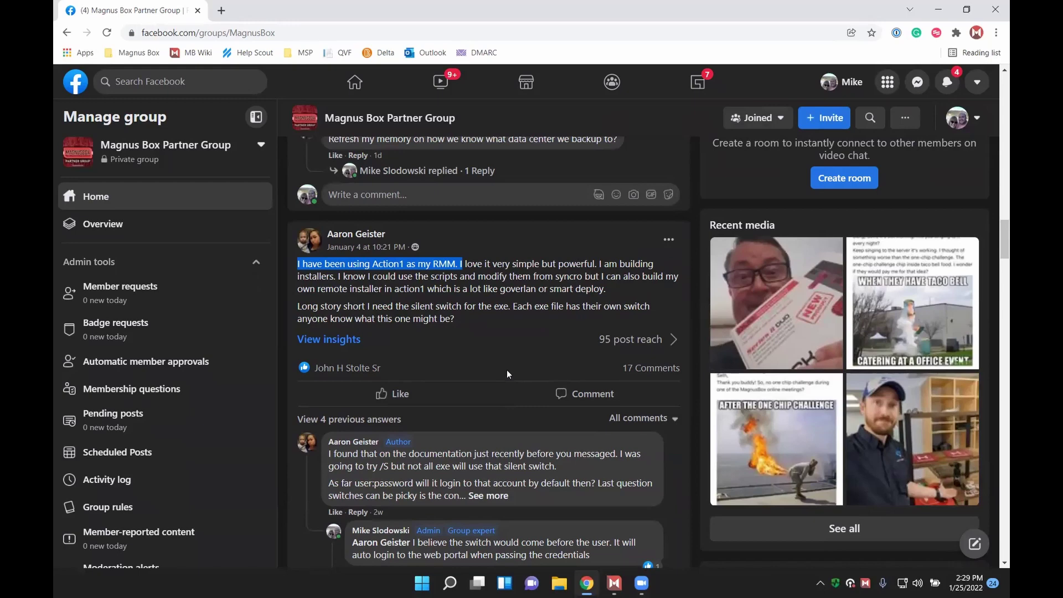
{"action": "scroll", "coordinate": [507, 370], "scroll_direction": "up", "scroll_amount": 1}
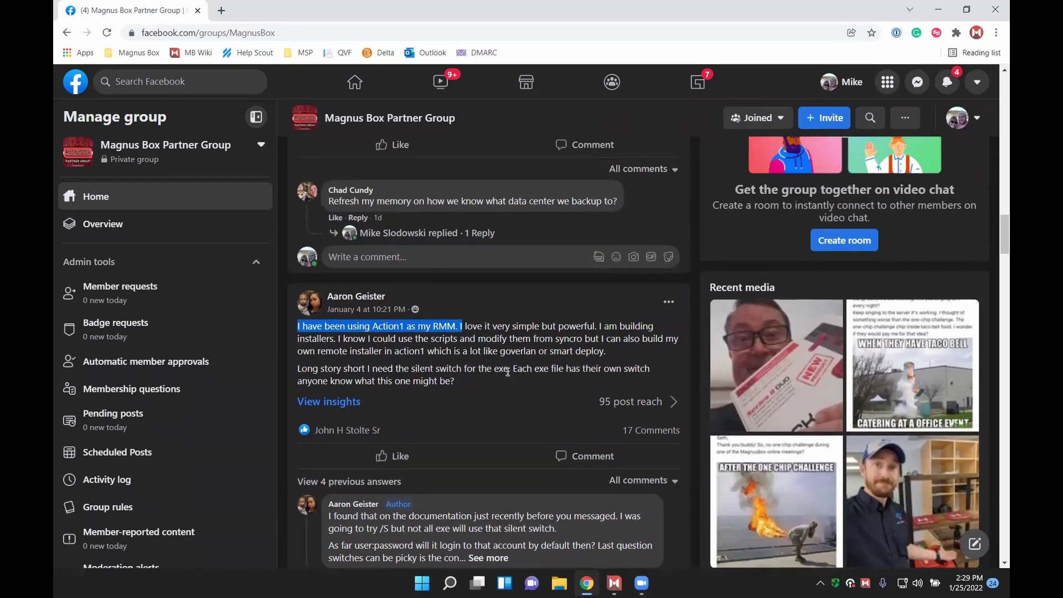
{"action": "scroll", "coordinate": [506, 368], "scroll_direction": "down", "scroll_amount": 1}
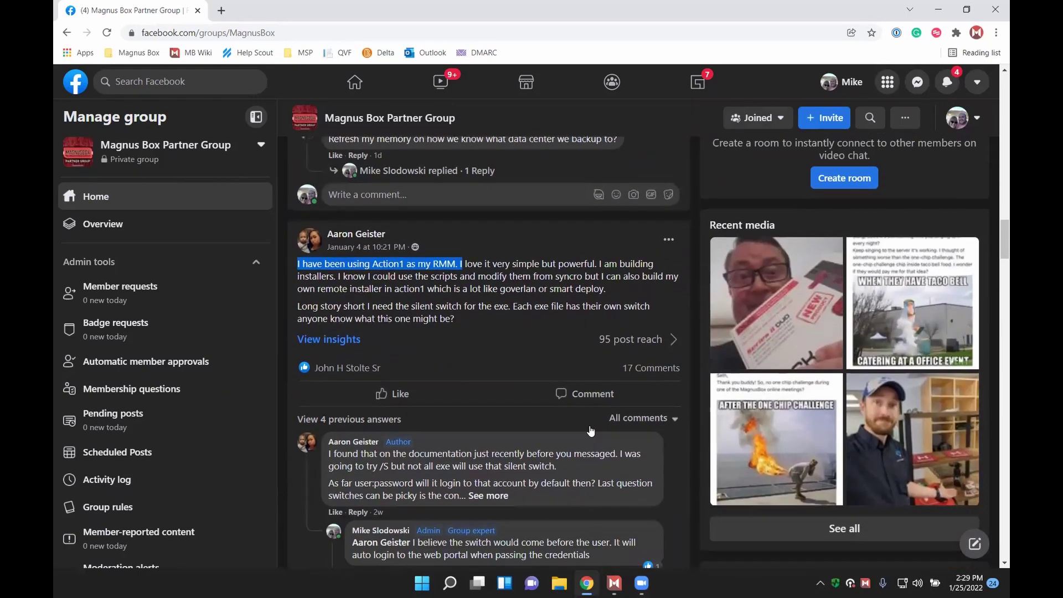
View the one chip challenge meme from the group's recent media, close it, and go back to the US-South to Vegas update
{"action": "left_click", "coordinate": [755, 451]}
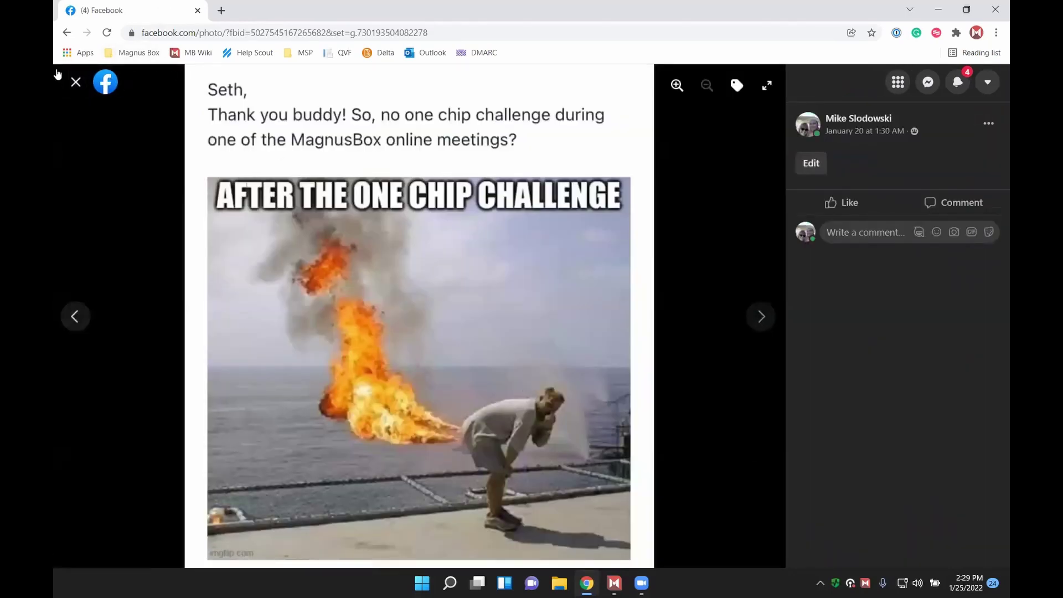
{"action": "left_click", "coordinate": [76, 84]}
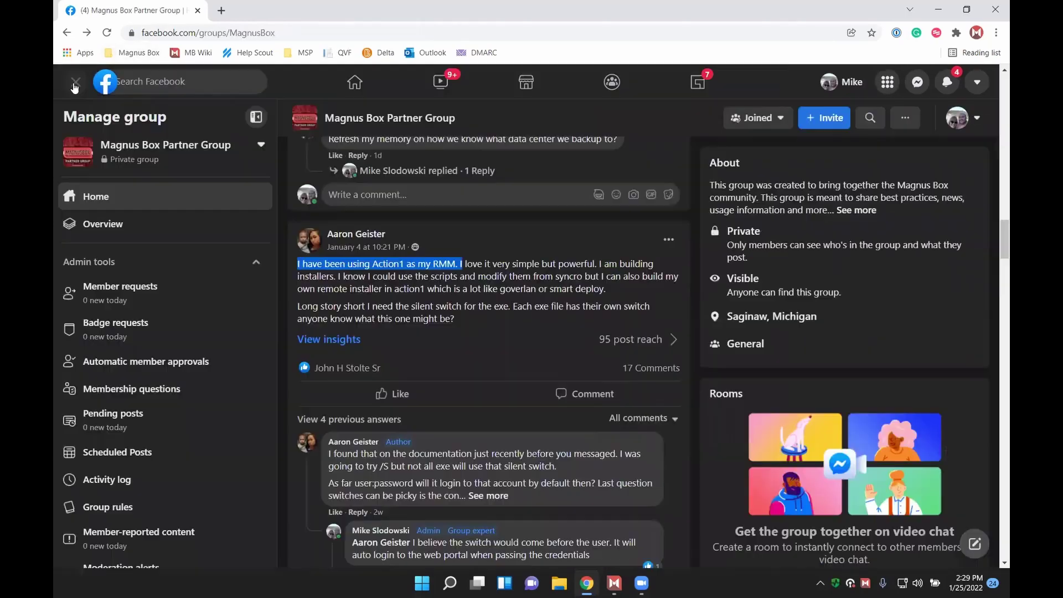
{"action": "scroll", "coordinate": [354, 277], "scroll_direction": "up", "scroll_amount": 3}
{"action": "scroll", "coordinate": [354, 277], "scroll_direction": "up", "scroll_amount": 3}
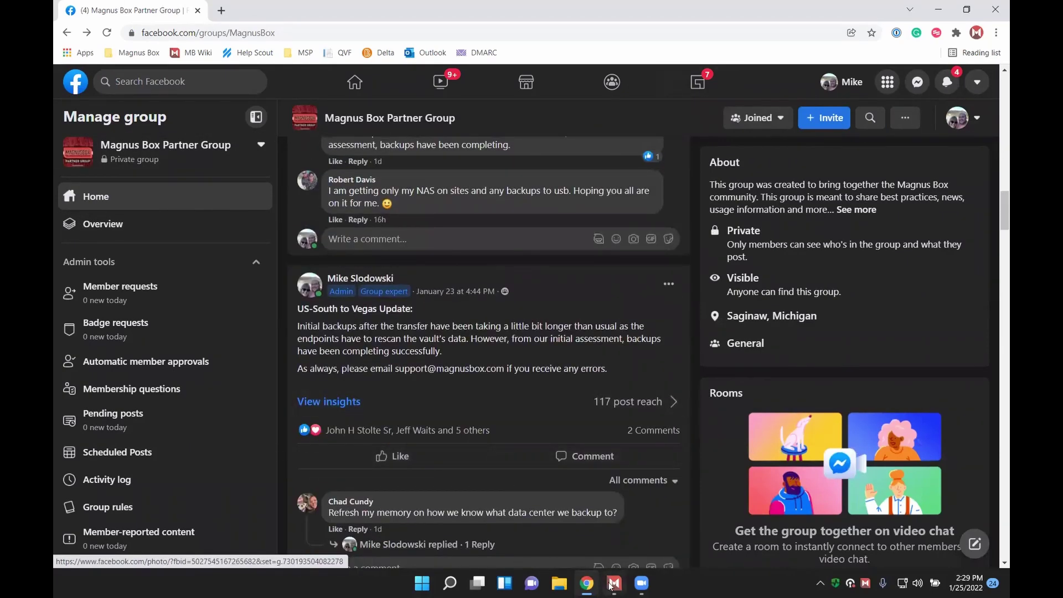
Return to the Magnus Box web console home page at mbx.ez-backup.net
{"action": "left_click", "coordinate": [206, 36]}
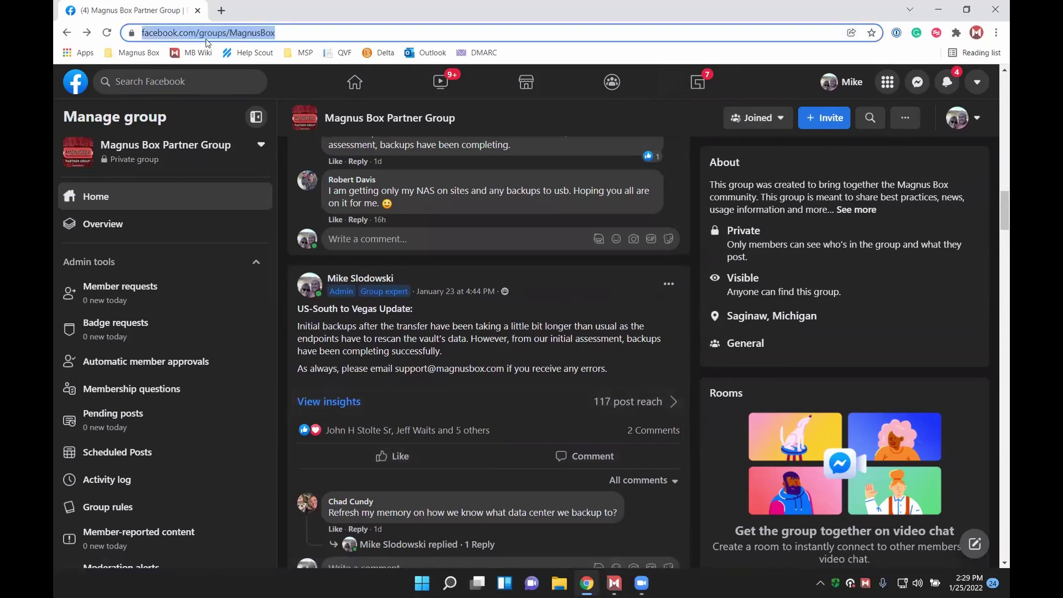
{"action": "type", "text": "mbx.ez-backup.net"}
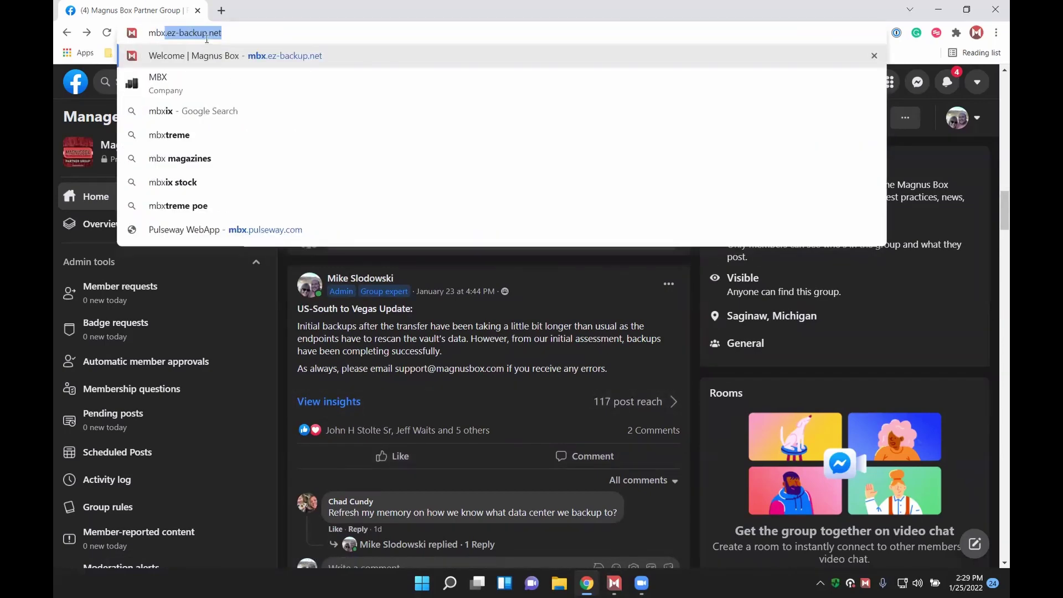
{"action": "key", "text": "Return"}
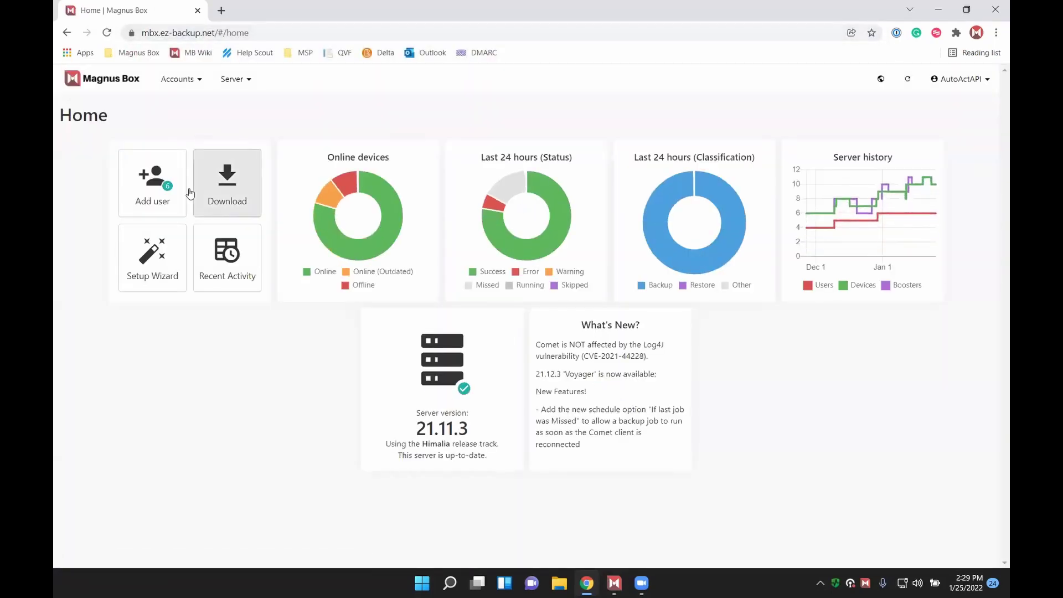